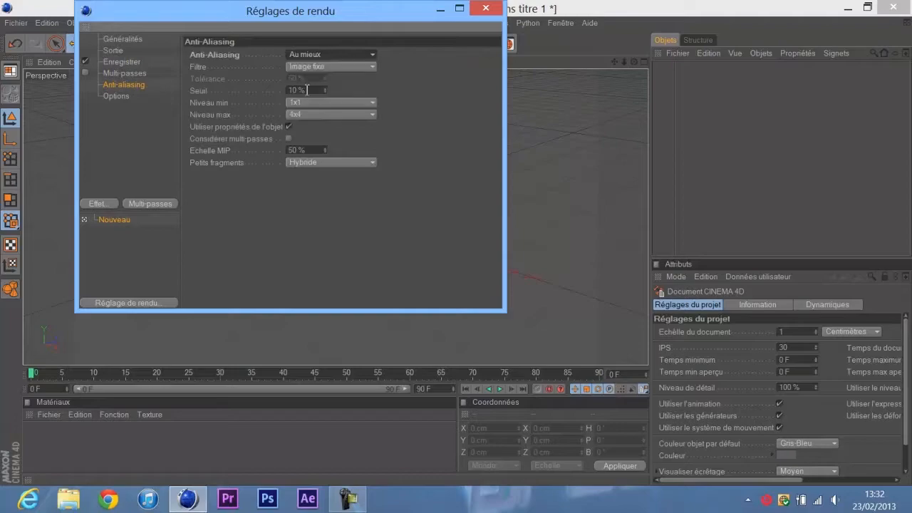
Set the anti-aliasing filter to Animation and the maximum level to 2x2, and close the render settings
click(301, 66)
click(306, 91)
click(312, 114)
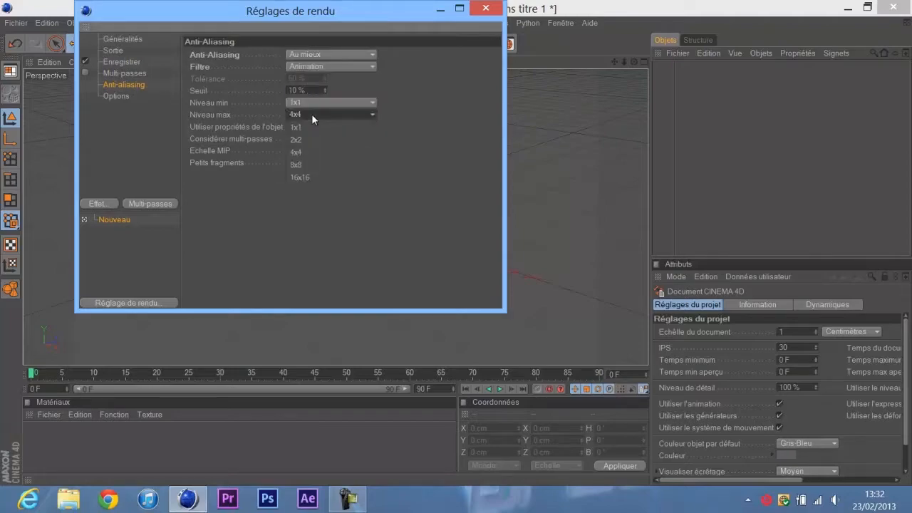
click(311, 140)
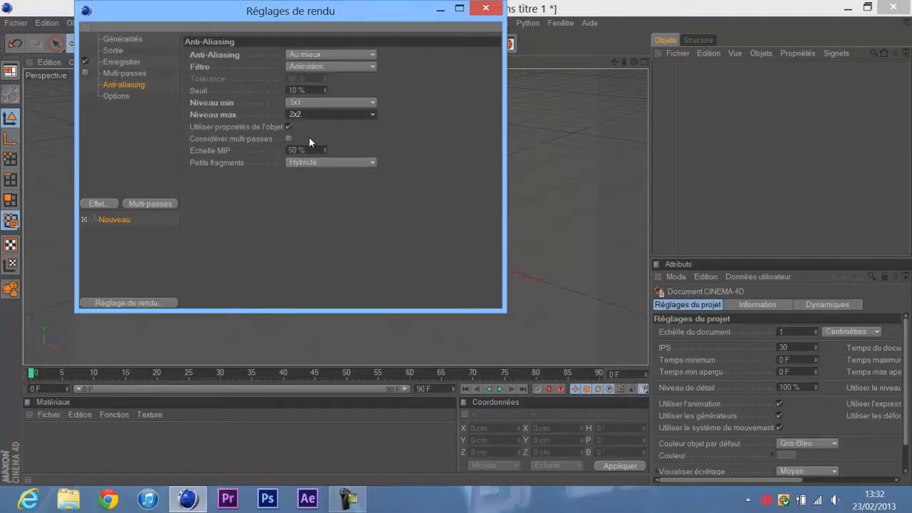
click(486, 8)
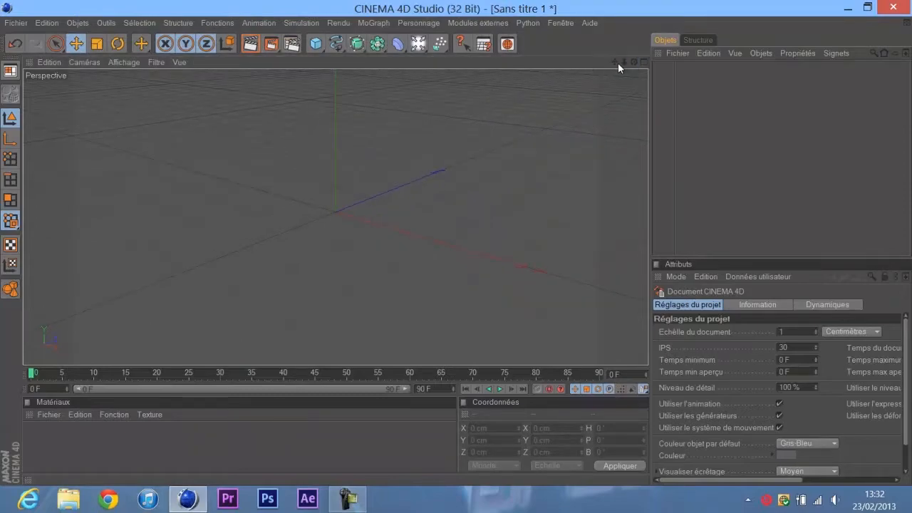
Add a plane as the floor and enlarge it to about 4283 cm wide and 4613 cm high
drag(456, 247, 456, 247)
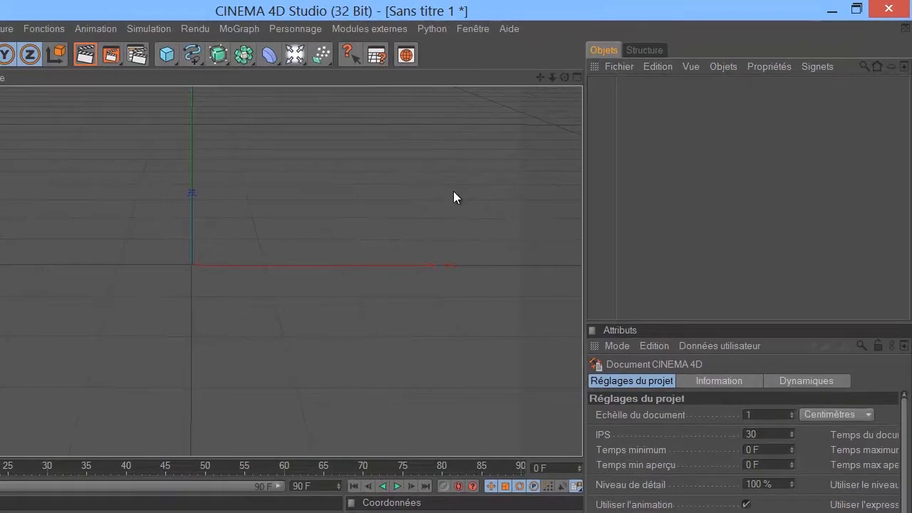
drag(162, 57, 320, 95)
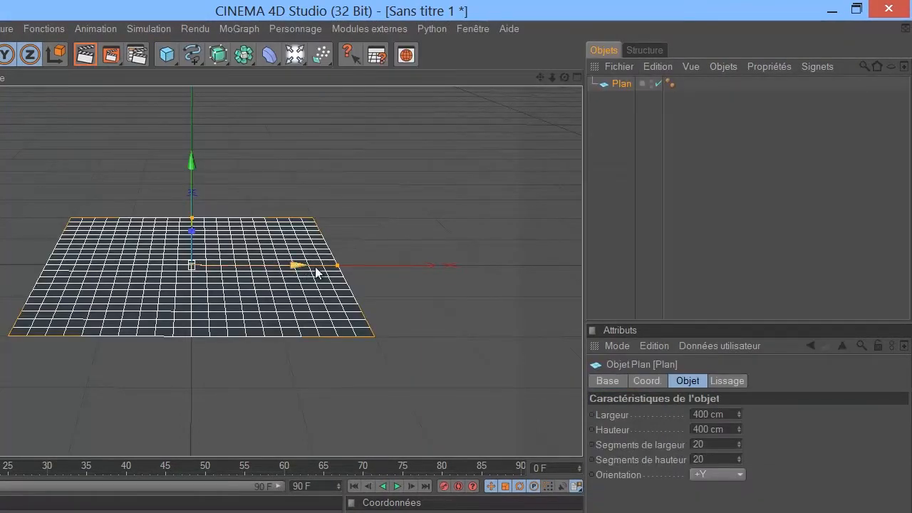
drag(338, 266, 456, 300)
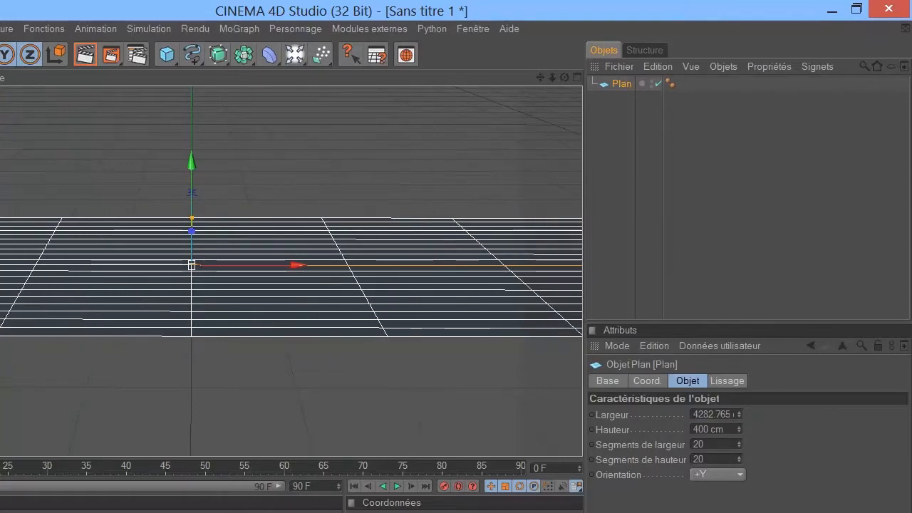
drag(192, 218, 347, 152)
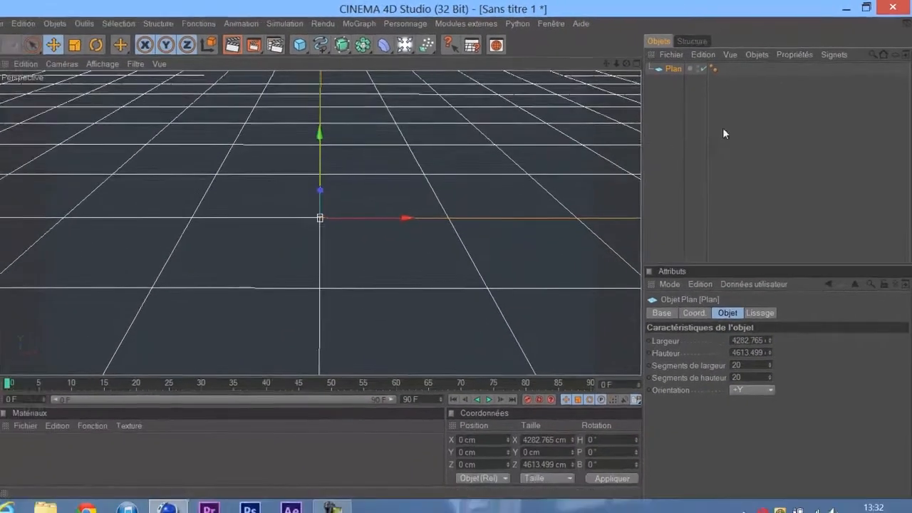
click(778, 141)
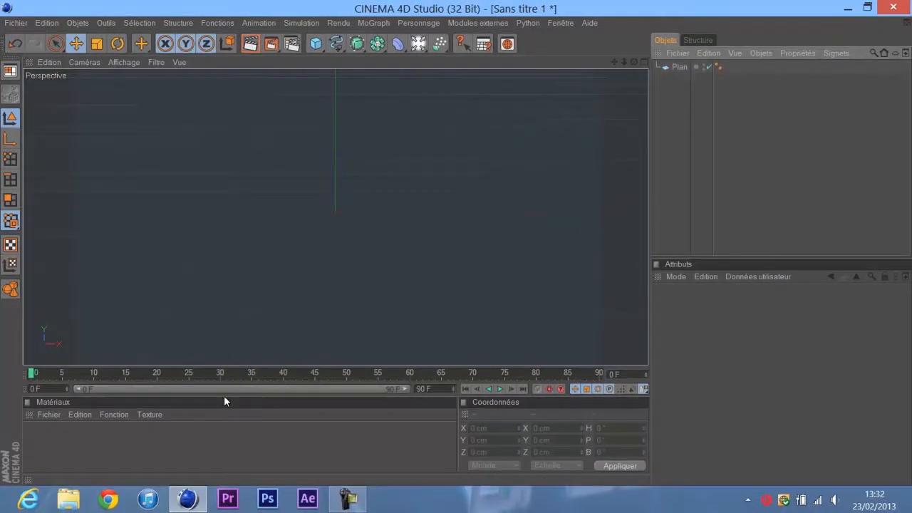
Create a pure white material (RGB 255, 255, 255) and apply it to the plane
double_click(99, 444)
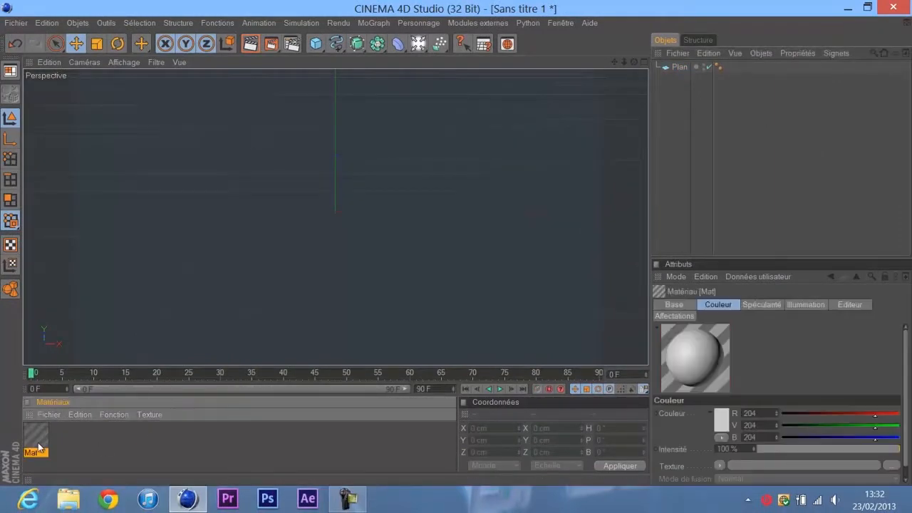
double_click(36, 435)
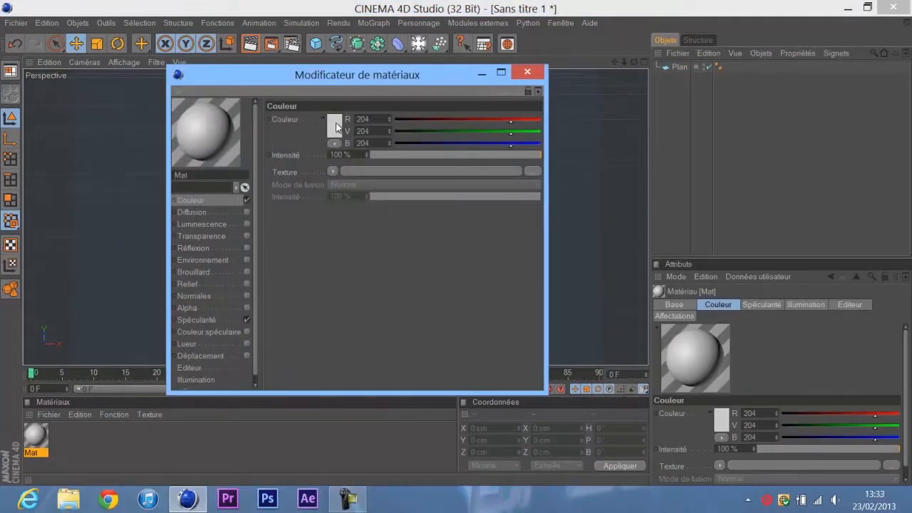
click(335, 126)
mouse_move(266, 99)
mouse_down()
mouse_move(271, 92)
mouse_move(258, 99)
mouse_up()
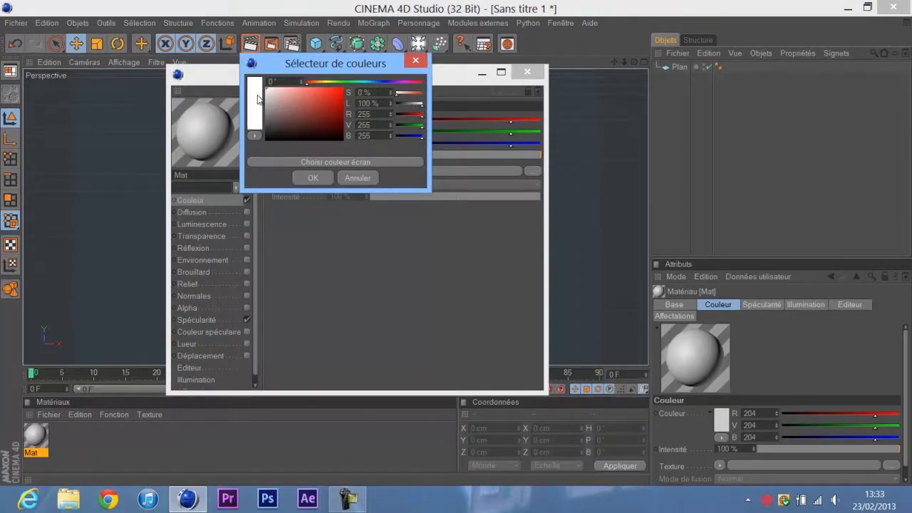
click(311, 178)
click(526, 72)
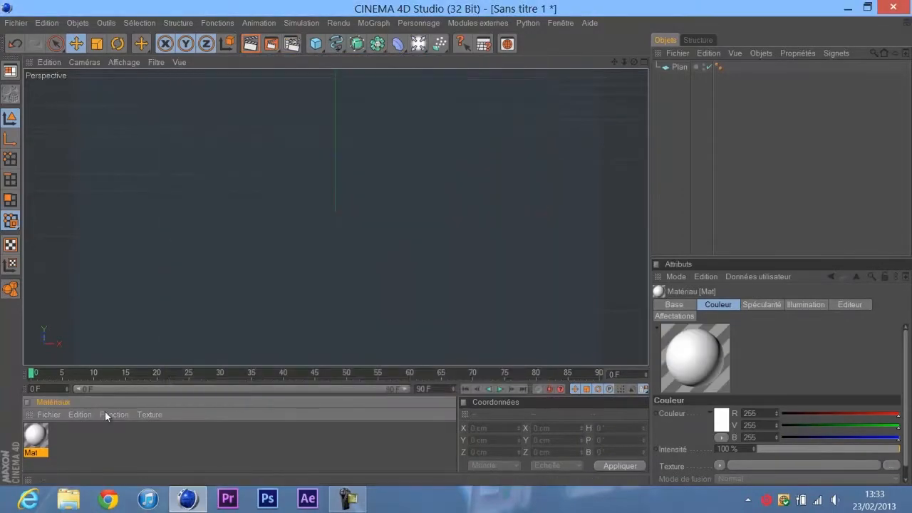
drag(193, 321, 204, 308)
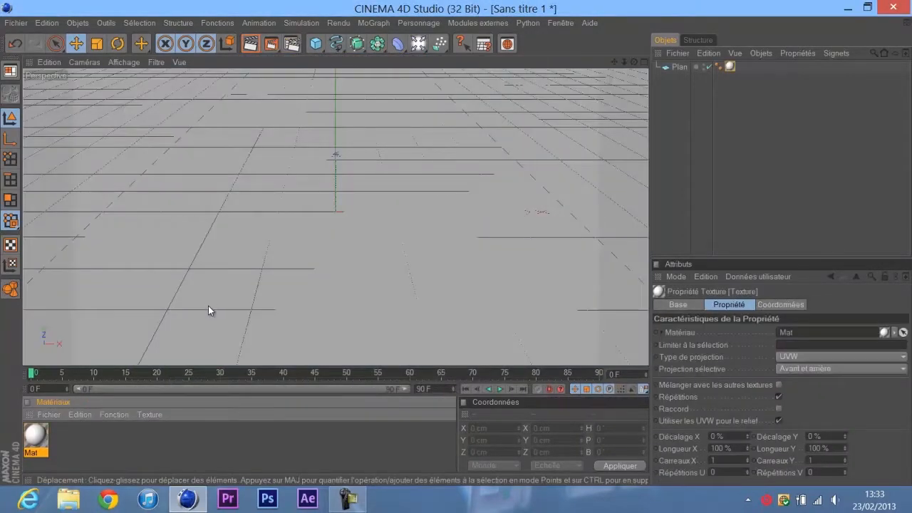
click(701, 176)
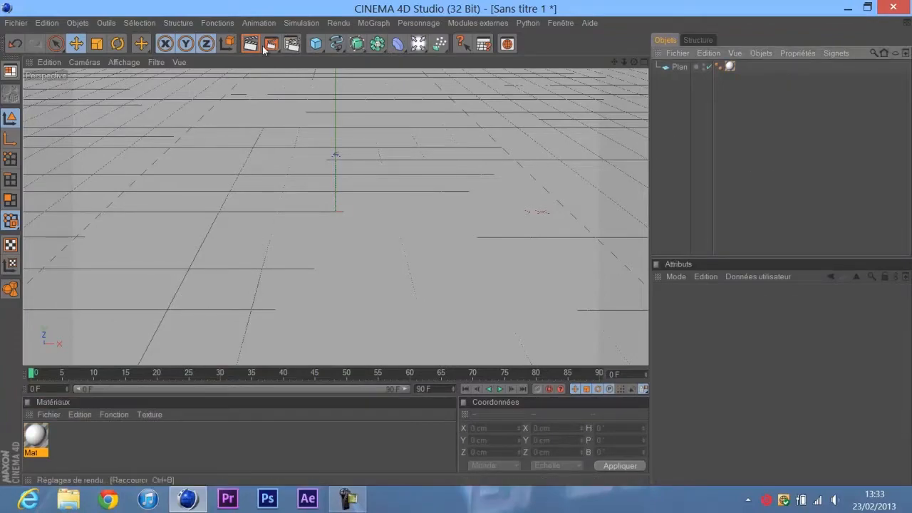
Add a Mo Texte object at about X -266 cm and set its text to "Tutorial"
click(385, 22)
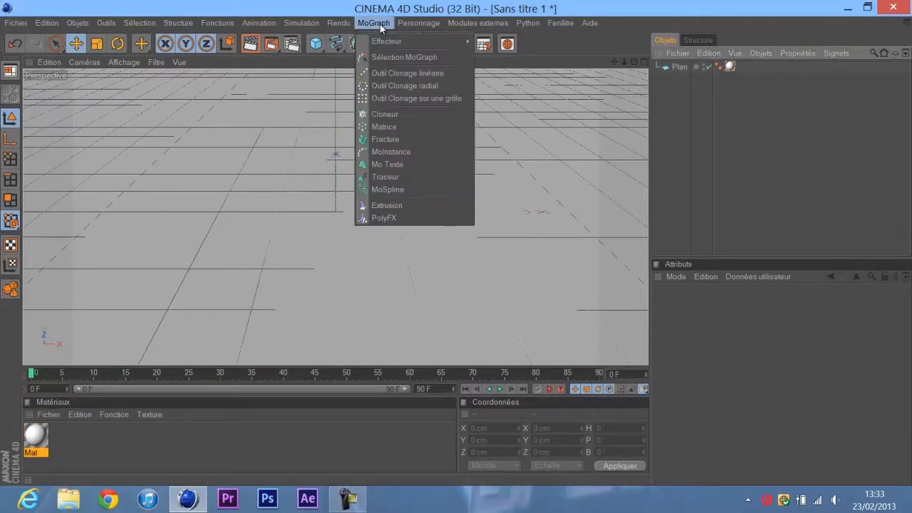
click(422, 162)
drag(419, 215, 264, 215)
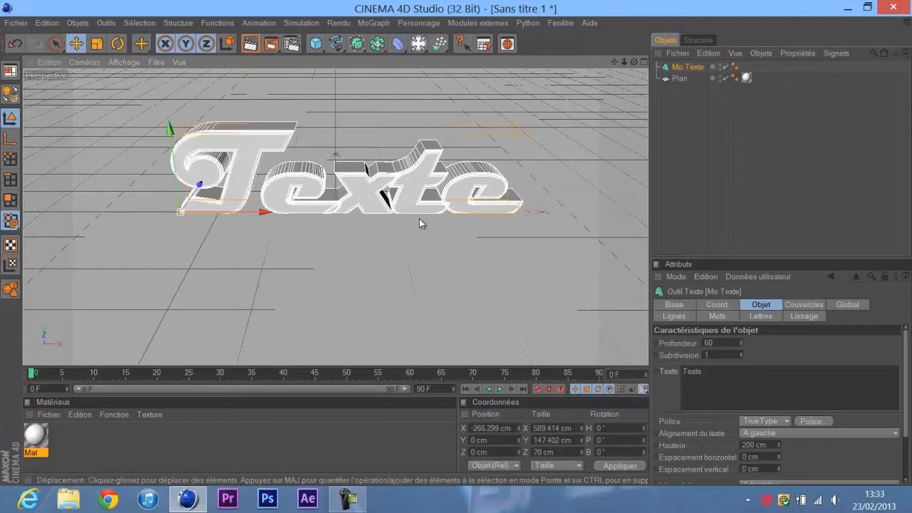
drag(713, 373, 670, 356)
key(BackSpace)
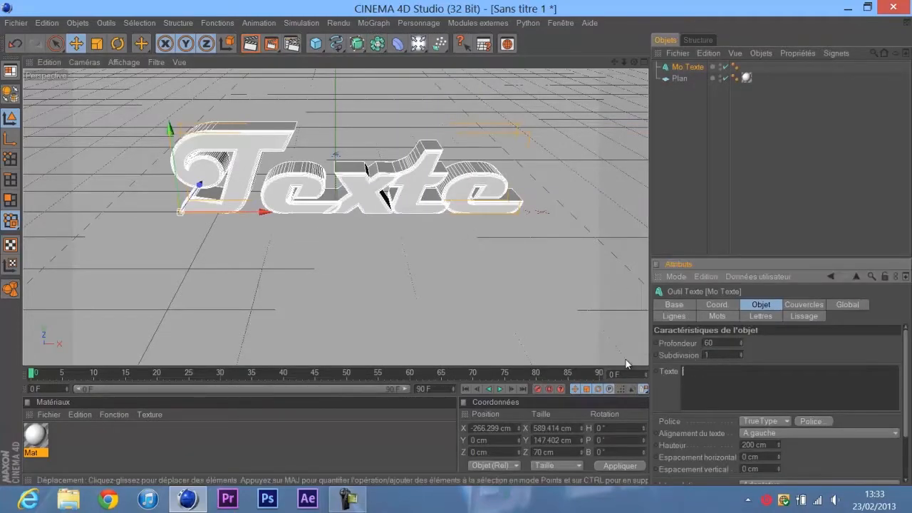
text(Tutorial)
click(797, 194)
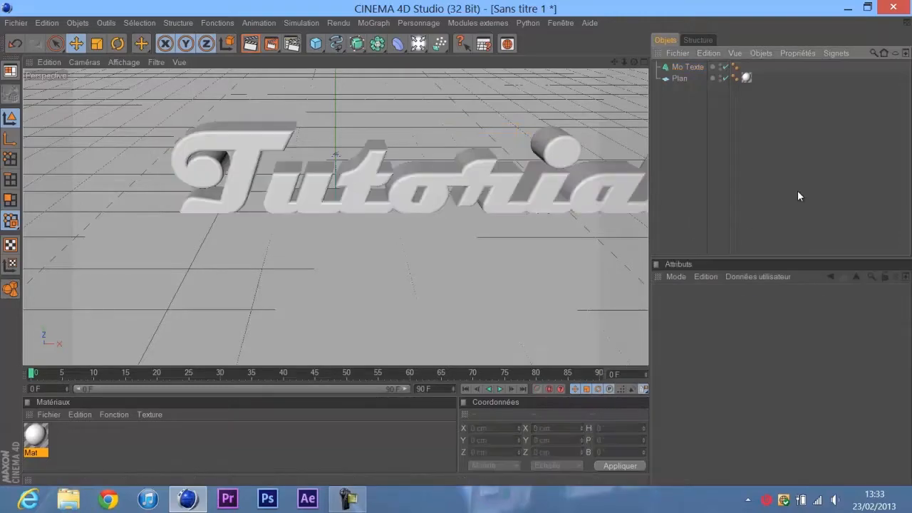
Change the font of the "Tutorial" text object to Latin
click(705, 68)
click(823, 423)
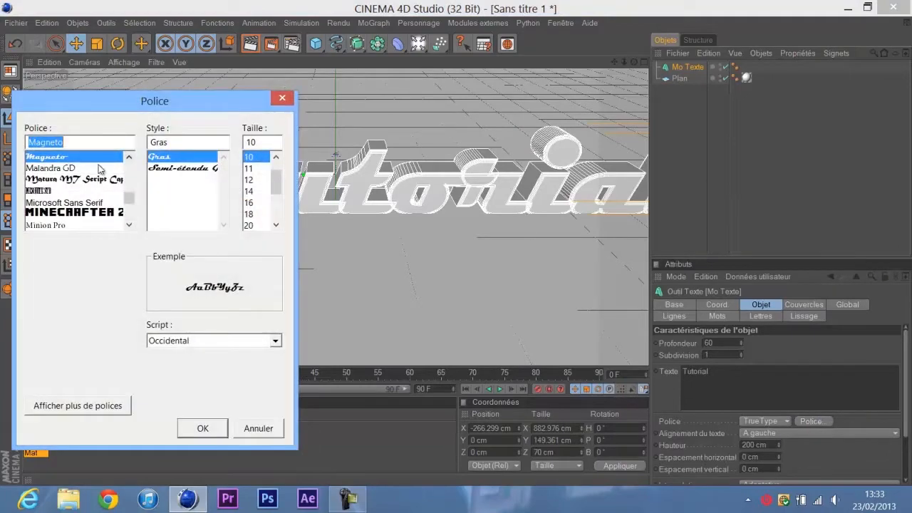
scroll(107, 200, up, 3)
click(90, 191)
scroll(72, 181, up, 2)
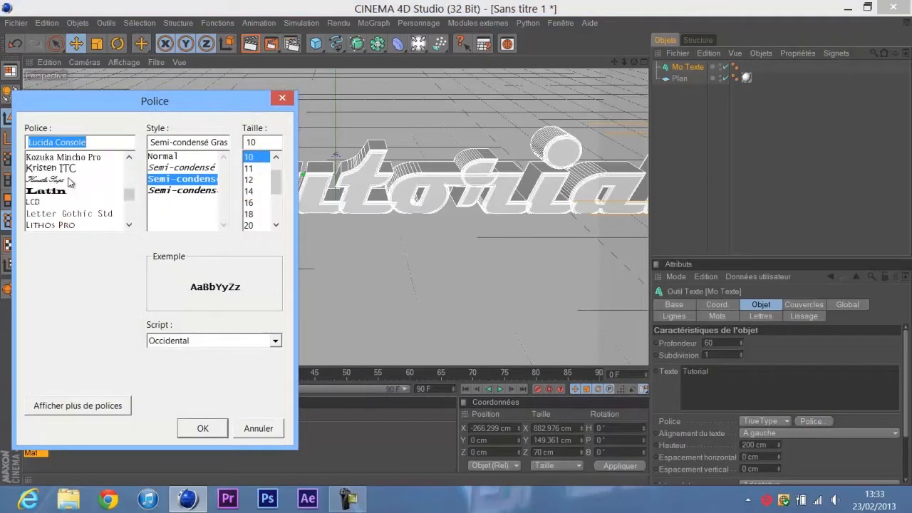
click(71, 179)
click(75, 191)
click(202, 428)
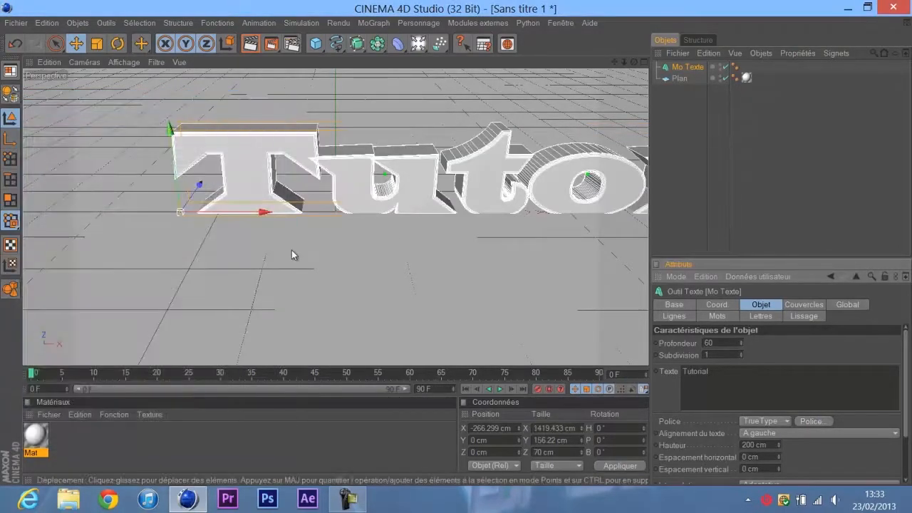
Move the "Tutorial" text along X to about -658 cm so it is centred on the plane
scroll(263, 216, down, 1)
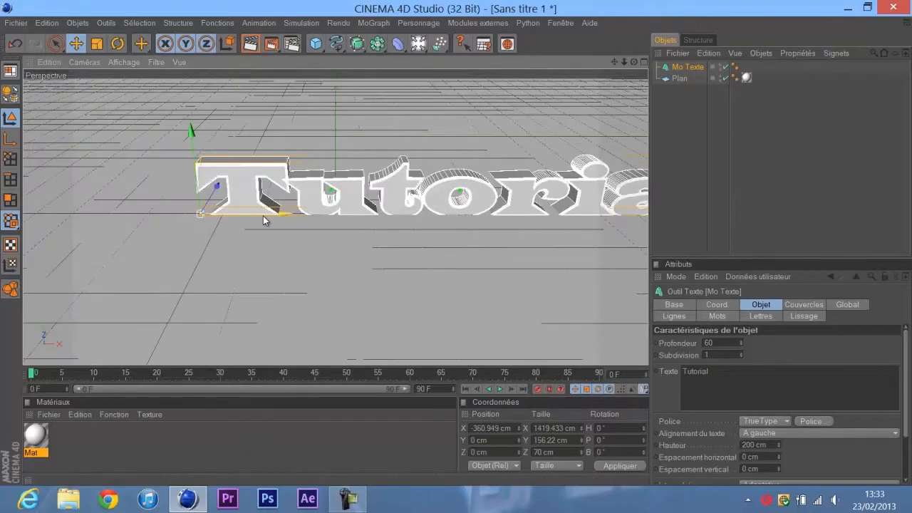
drag(263, 216, 180, 216)
scroll(277, 210, down, 2)
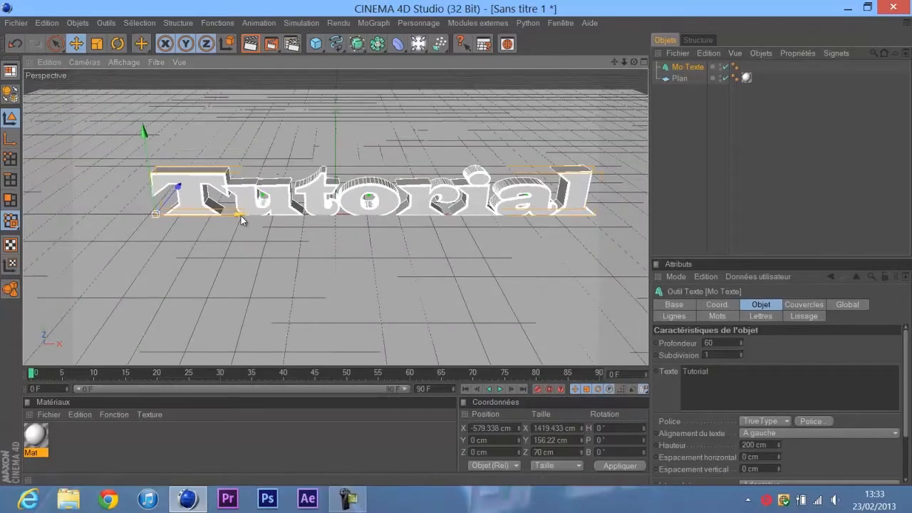
drag(241, 216, 216, 215)
scroll(289, 239, up, 1)
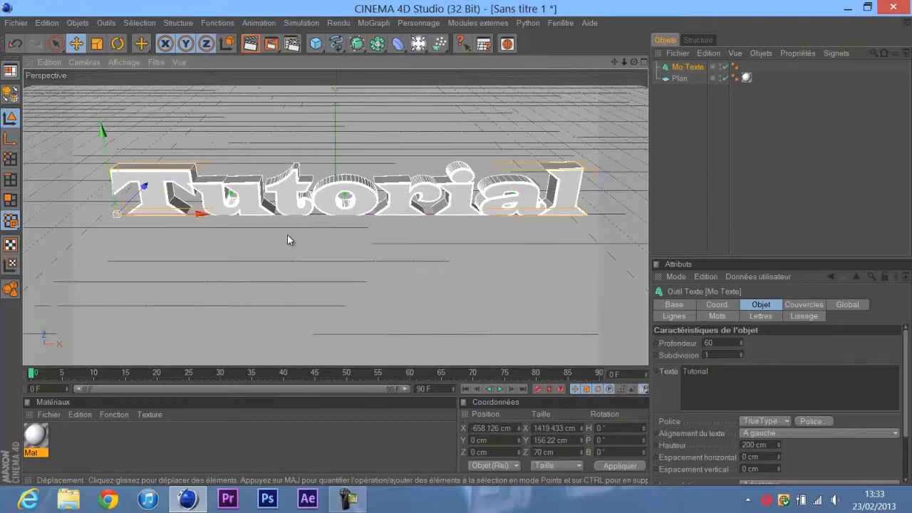
click(750, 148)
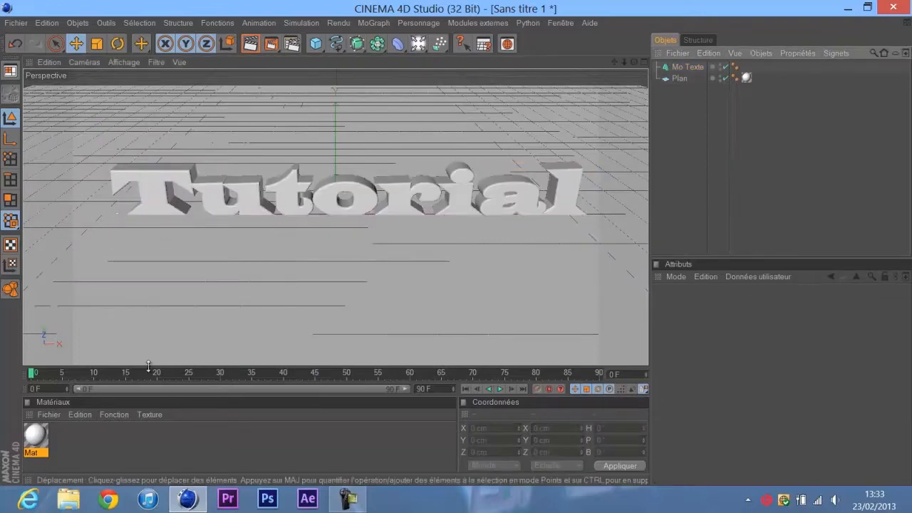
Create a second material and set its colour to pure red (RGB 255, 0, 0)
double_click(56, 451)
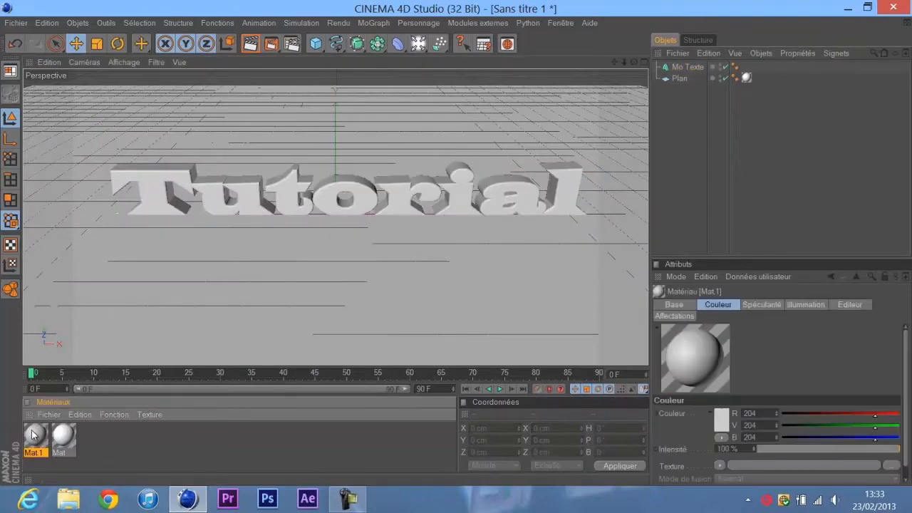
double_click(36, 435)
click(329, 128)
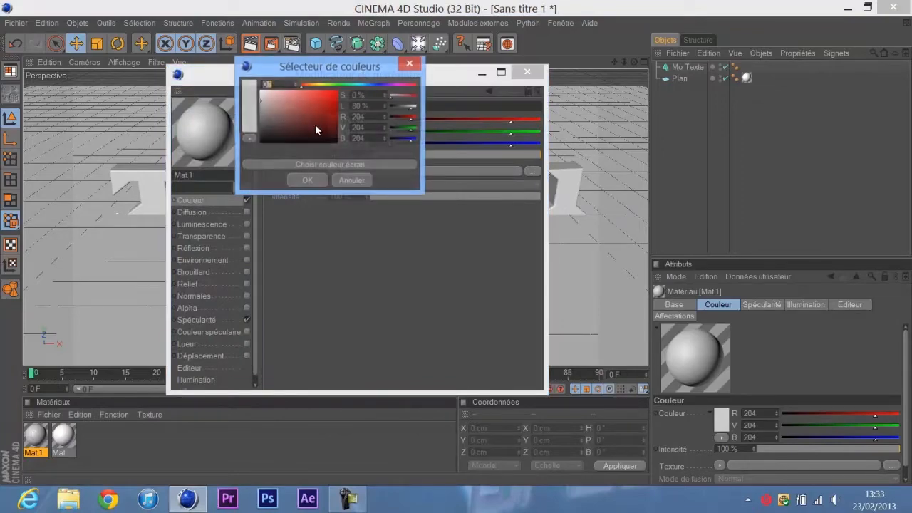
drag(315, 124, 340, 90)
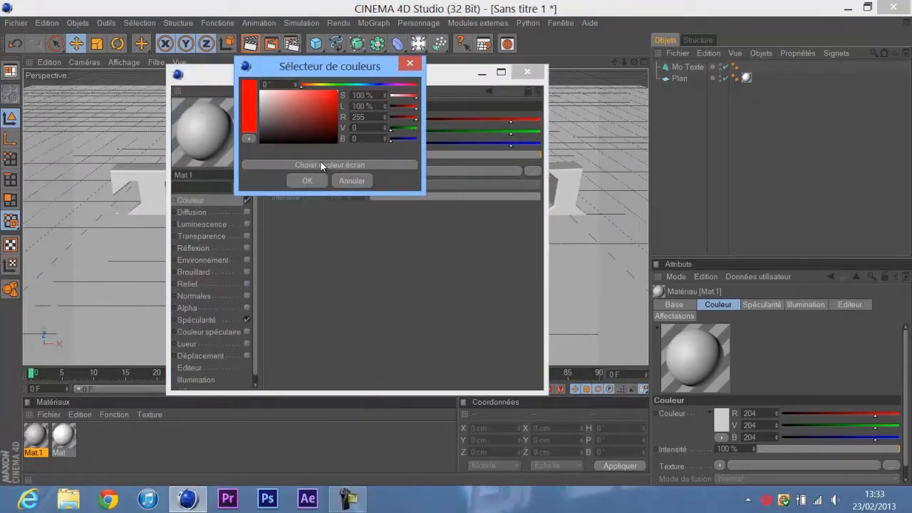
click(308, 181)
Enable reflection with a Fresnel texture on the red material and apply it to the "Tutorial" text
click(247, 248)
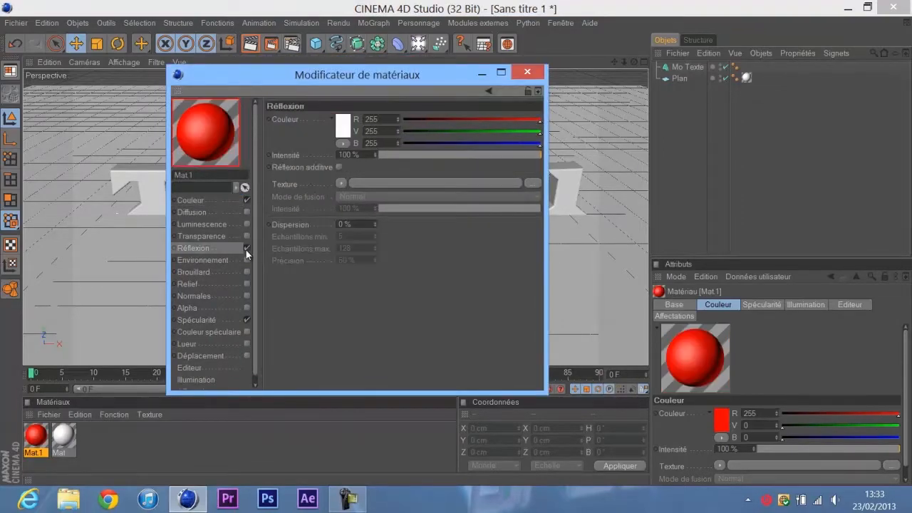
click(338, 184)
click(357, 333)
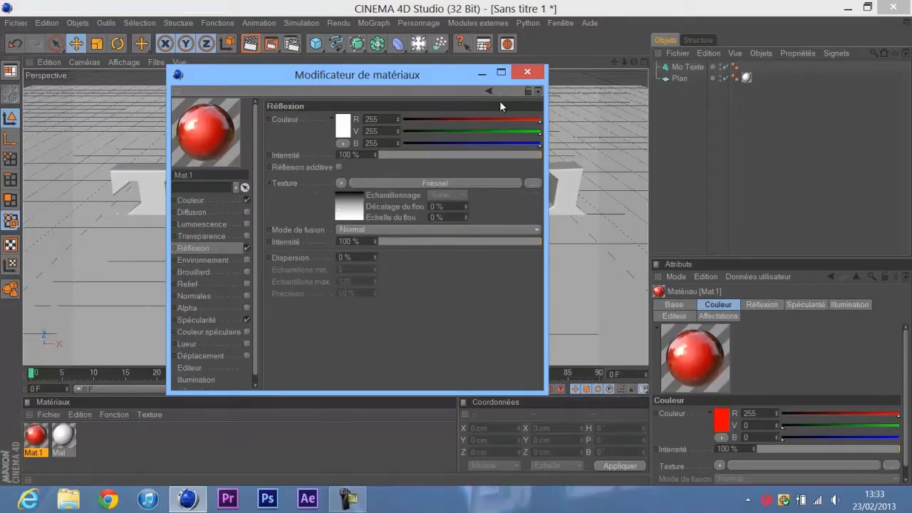
click(528, 74)
drag(244, 245, 242, 203)
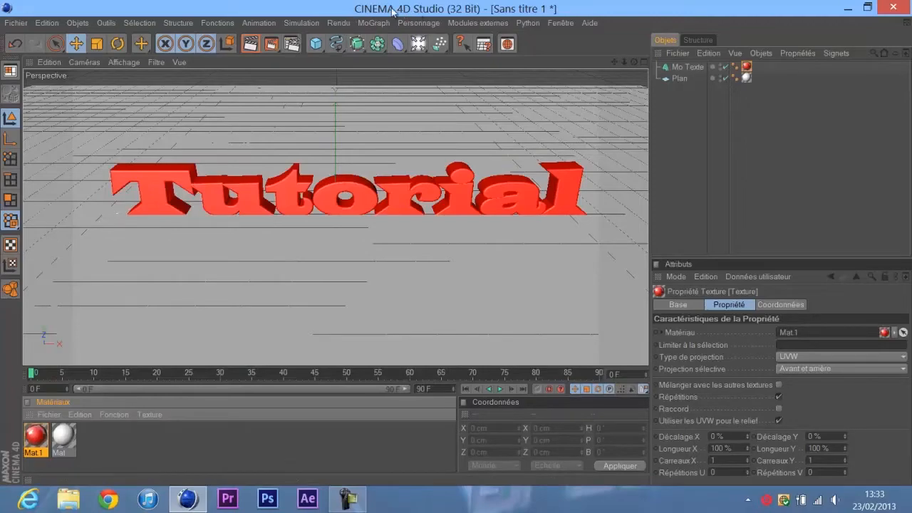
Add a second Mo Texte object and place it above "Tutorial" at about X -308 cm, Y 118 cm
click(361, 25)
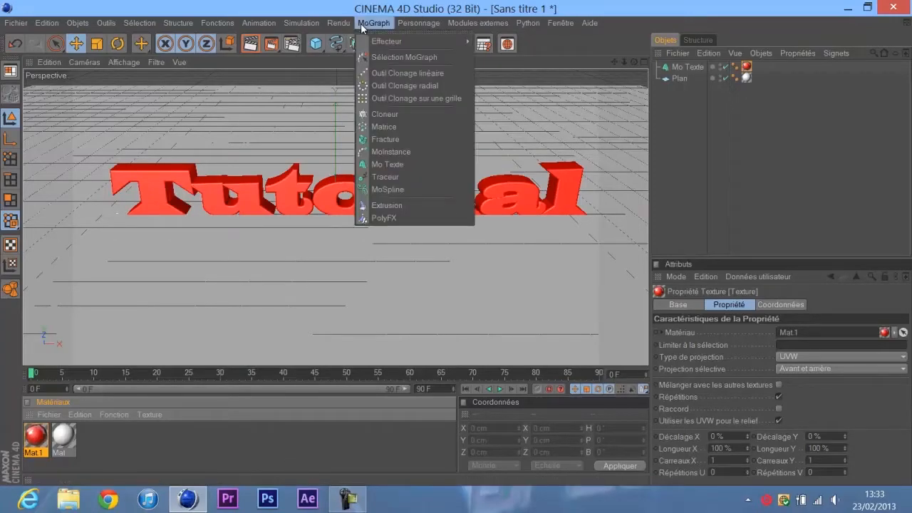
click(388, 164)
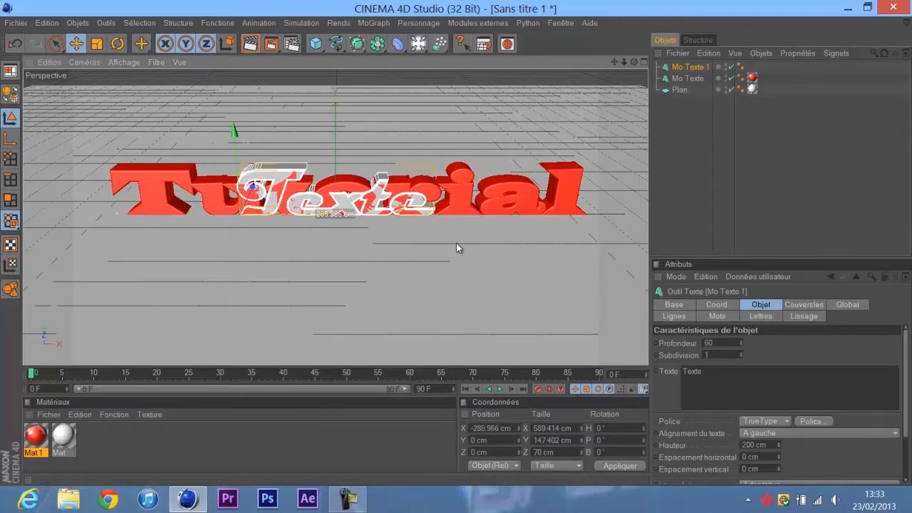
drag(258, 184, 237, 181)
drag(227, 134, 223, 92)
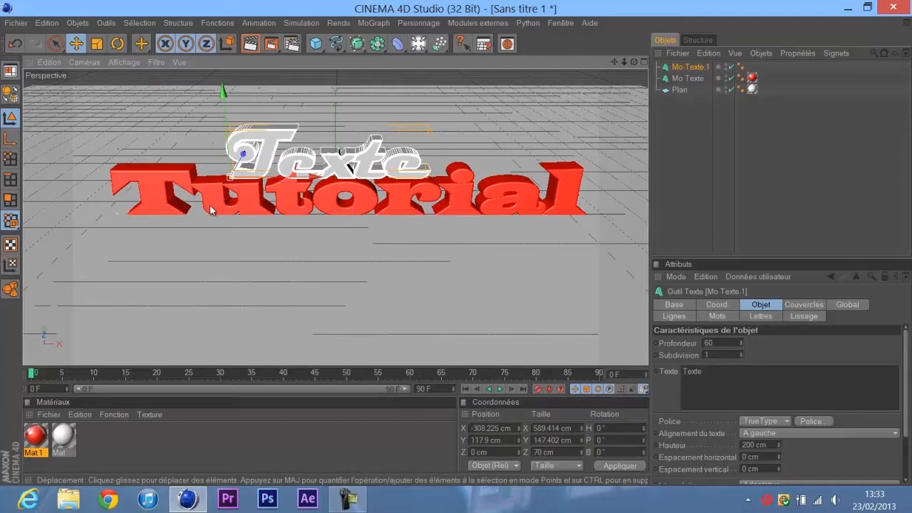
Change the second text to "Tuto" in the bold Galaxy Monkey font and move it along X to about -258 cm
double_click(690, 372)
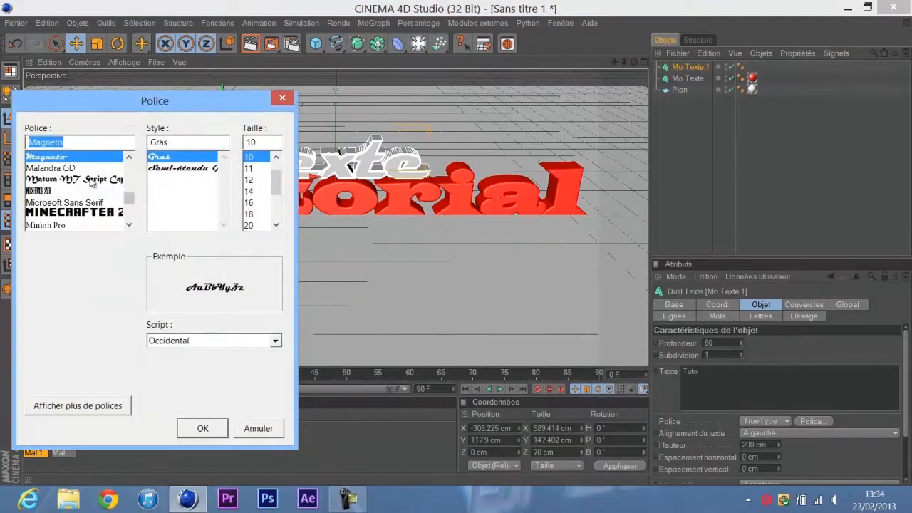
scroll(121, 198, up, 10)
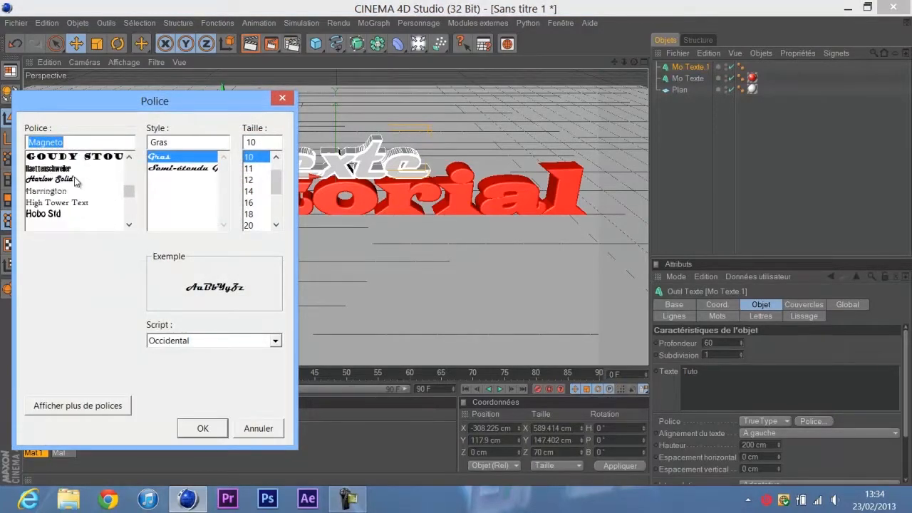
scroll(76, 182, up, 1)
click(79, 164)
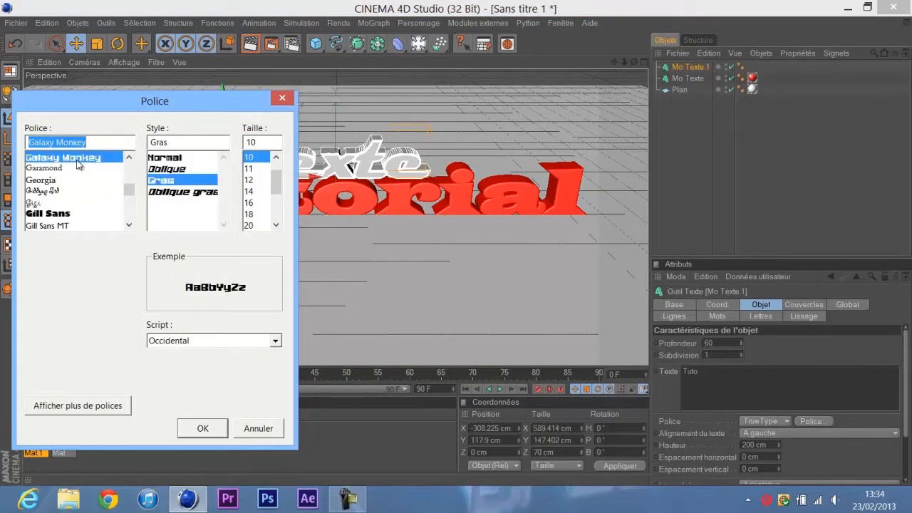
click(203, 429)
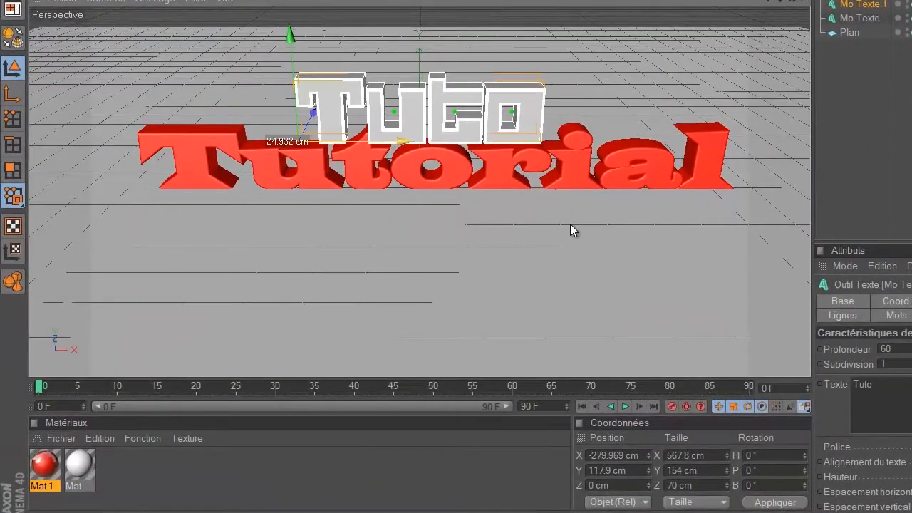
drag(404, 141, 416, 141)
Create a third material and set its colour to bright green (RGB 129, 255, 33)
double_click(125, 480)
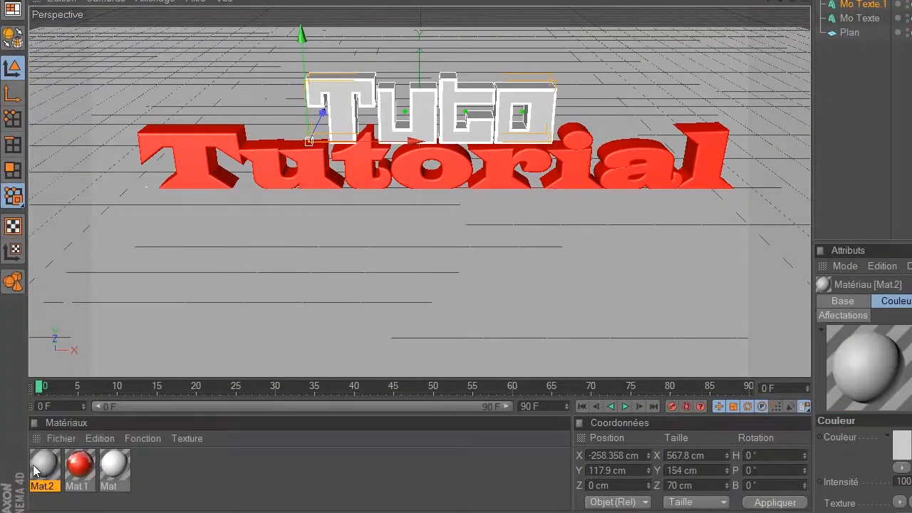
double_click(44, 465)
click(241, 169)
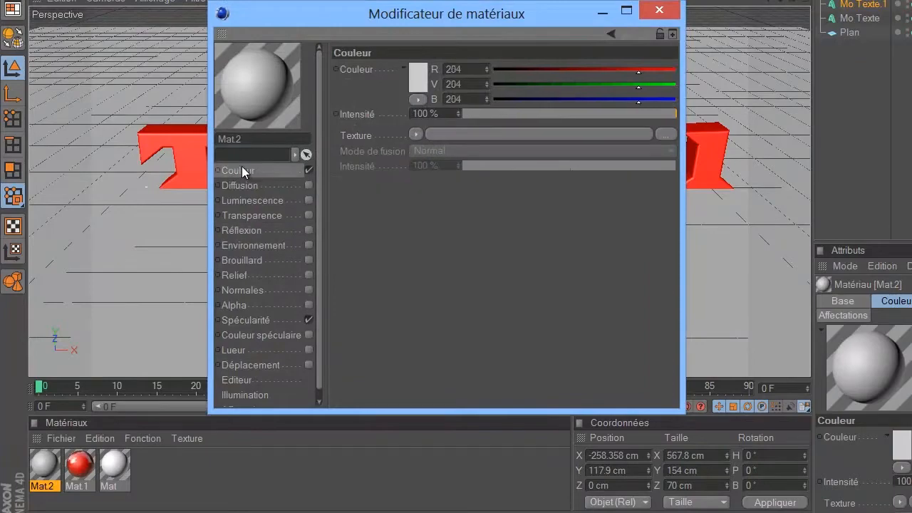
click(419, 78)
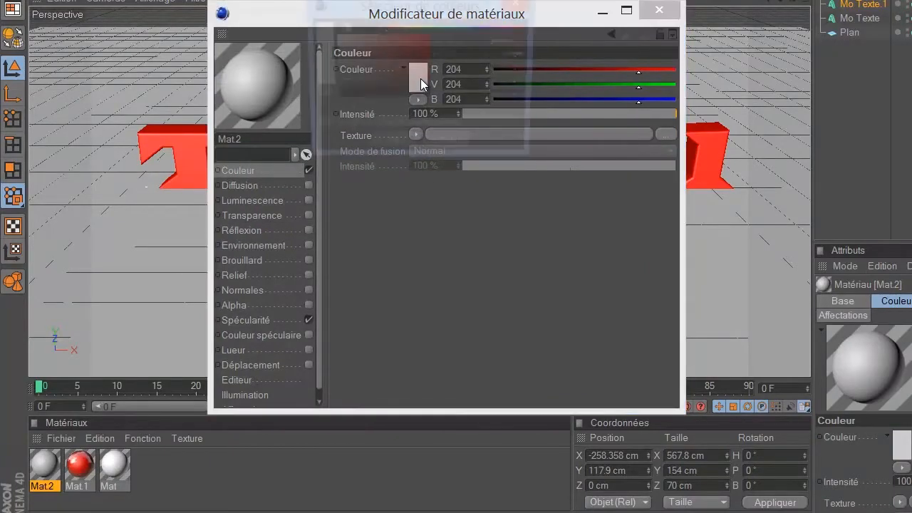
click(419, 39)
drag(416, 28, 422, 27)
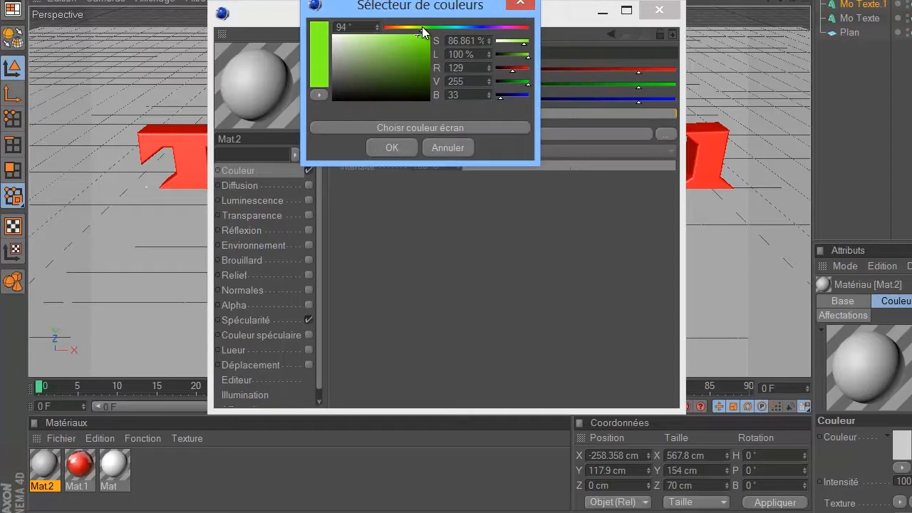
click(403, 146)
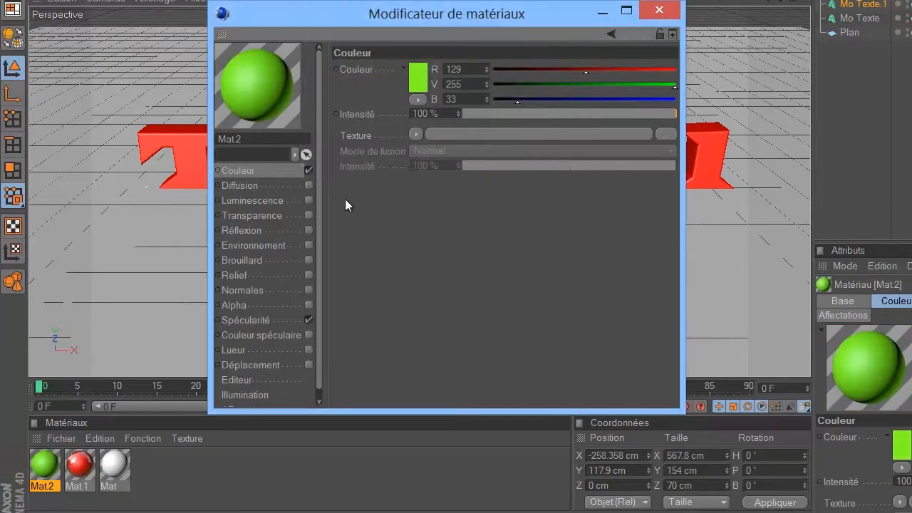
Enable reflection with a Fresnel texture on the green material and apply it to the "Tuto" text
click(309, 229)
click(426, 149)
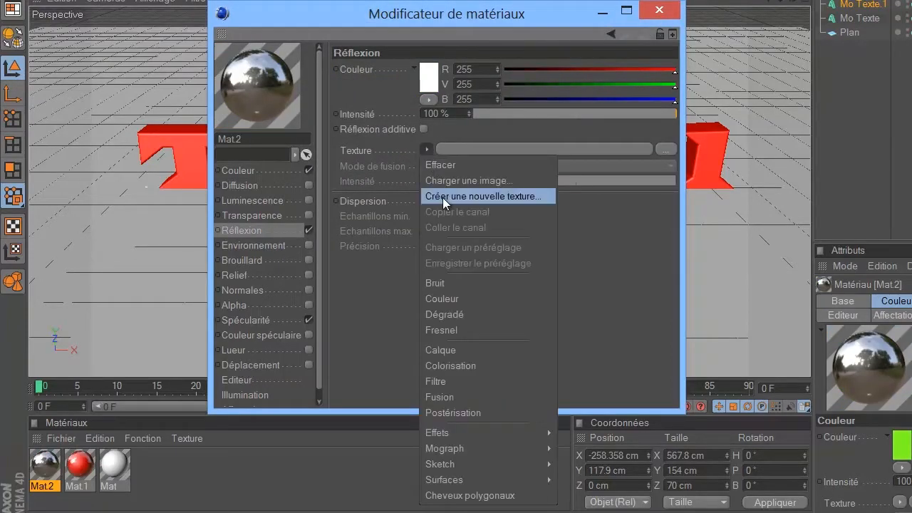
click(444, 329)
click(660, 9)
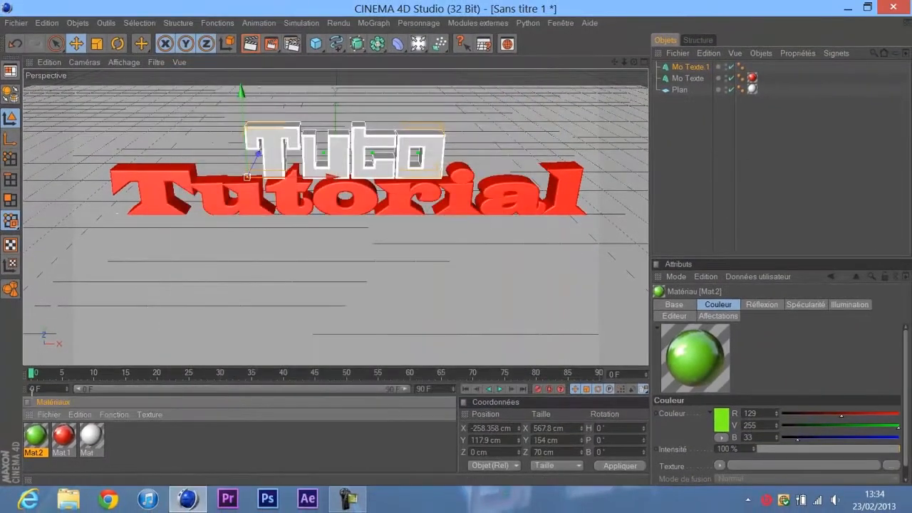
drag(281, 149, 279, 152)
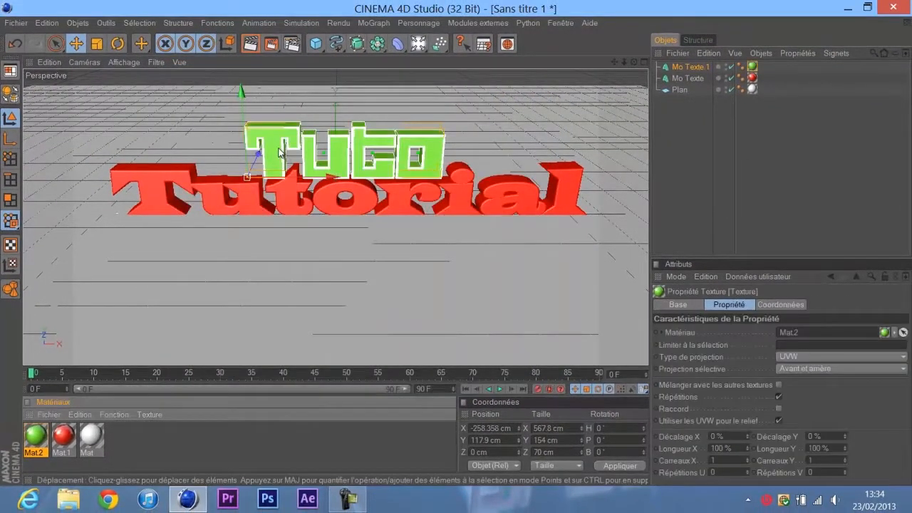
click(693, 182)
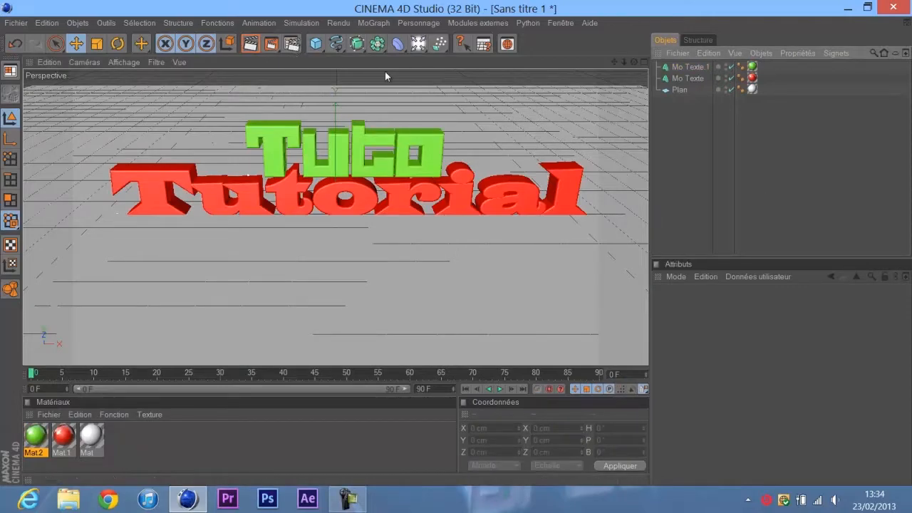
Add a Dynamiques de corps property to both the "Tuto" text and the floor plane
click(681, 67)
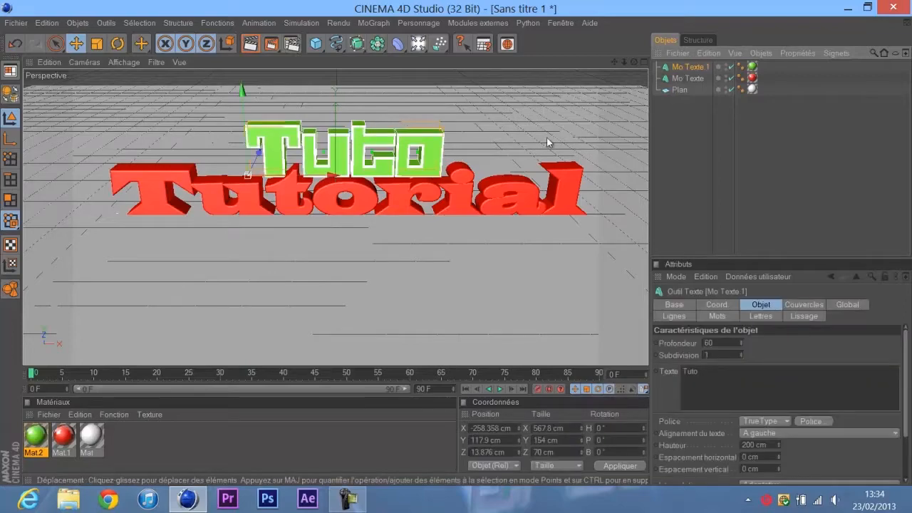
right_click(695, 68)
mouse_move(731, 95)
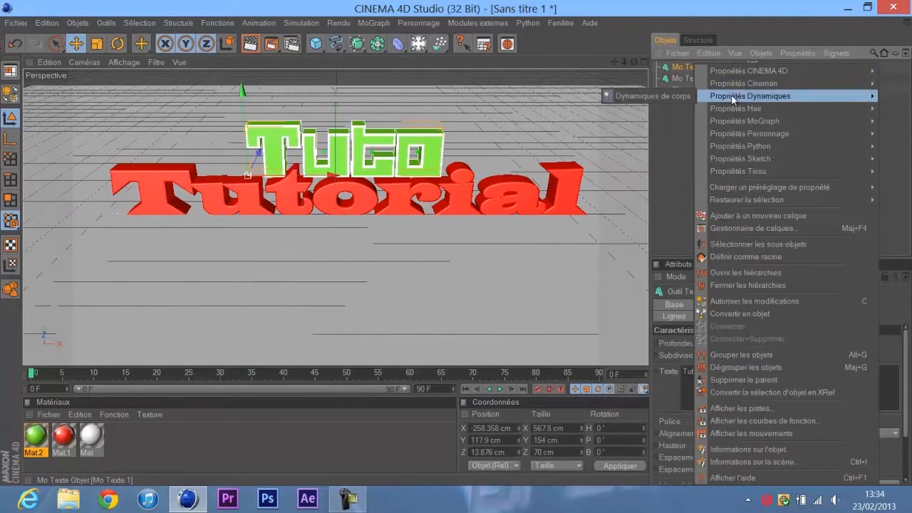
click(674, 96)
click(697, 128)
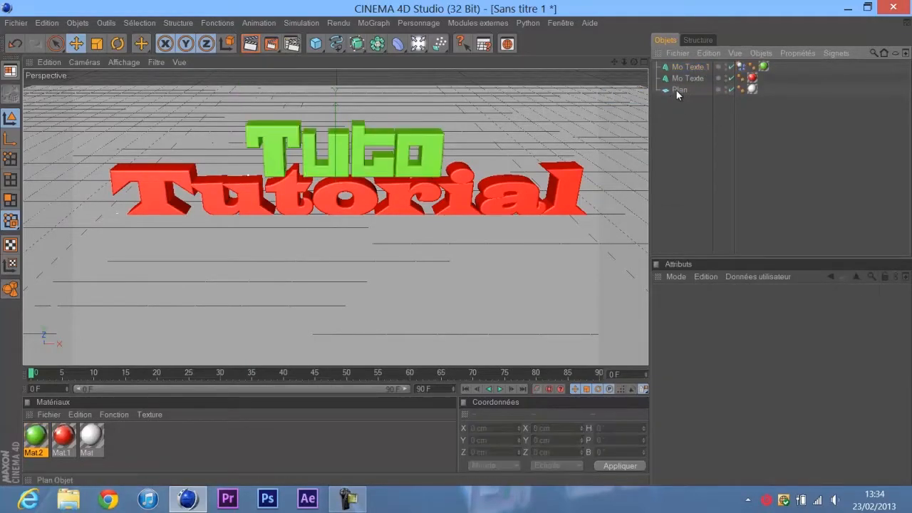
right_click(676, 89)
mouse_move(695, 99)
click(661, 95)
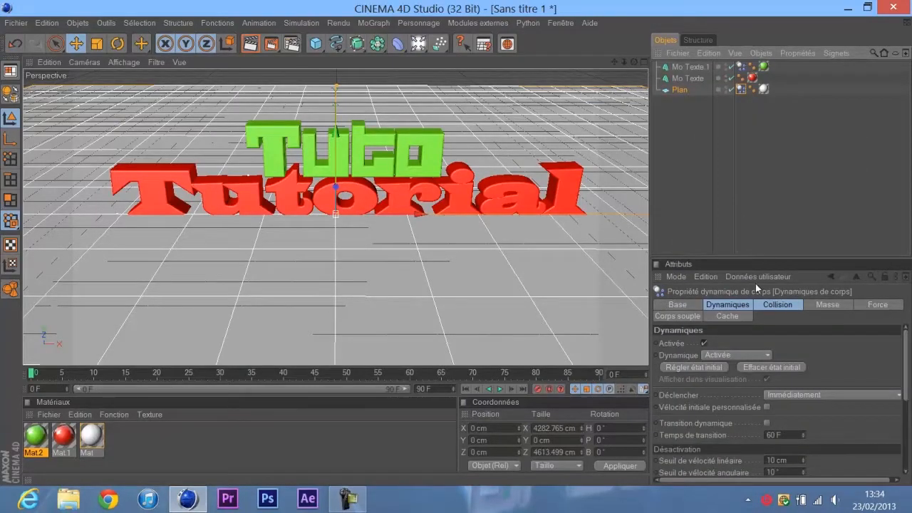
Play the simulation to check how the text and floor plane move, and return to the first frame
click(501, 389)
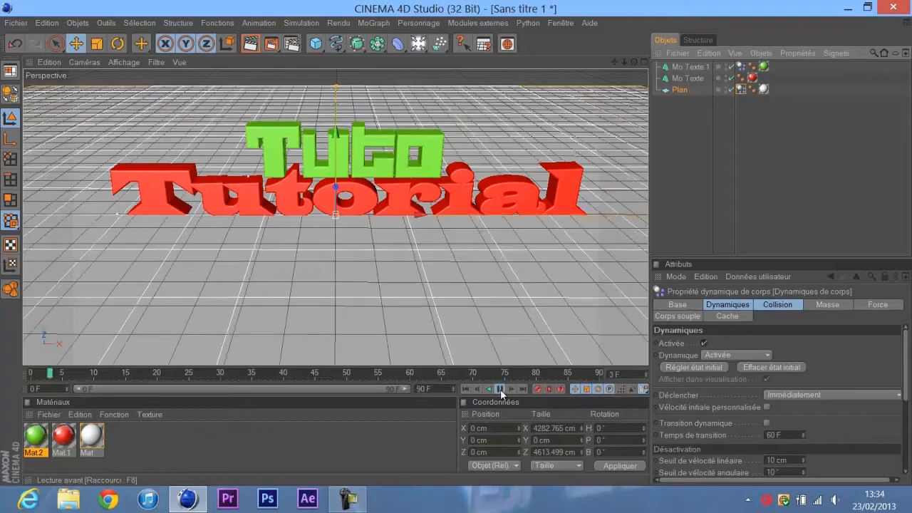
click(495, 388)
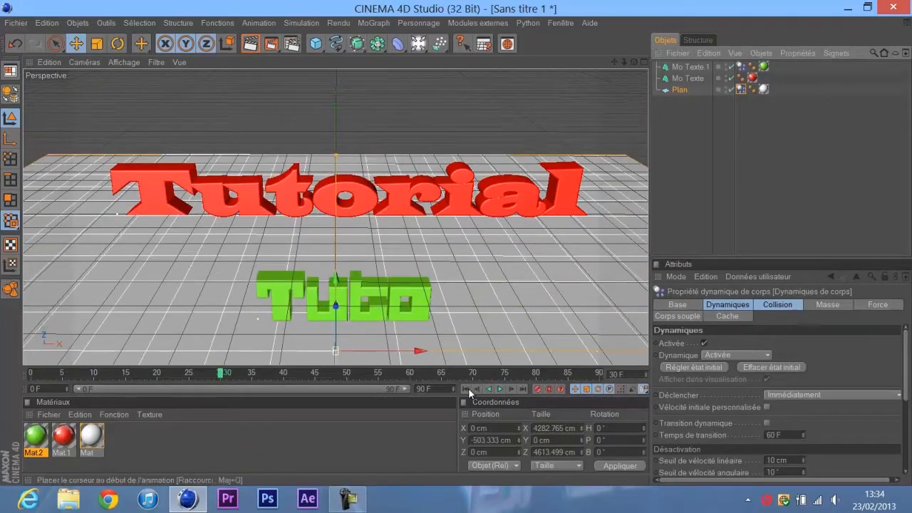
click(468, 388)
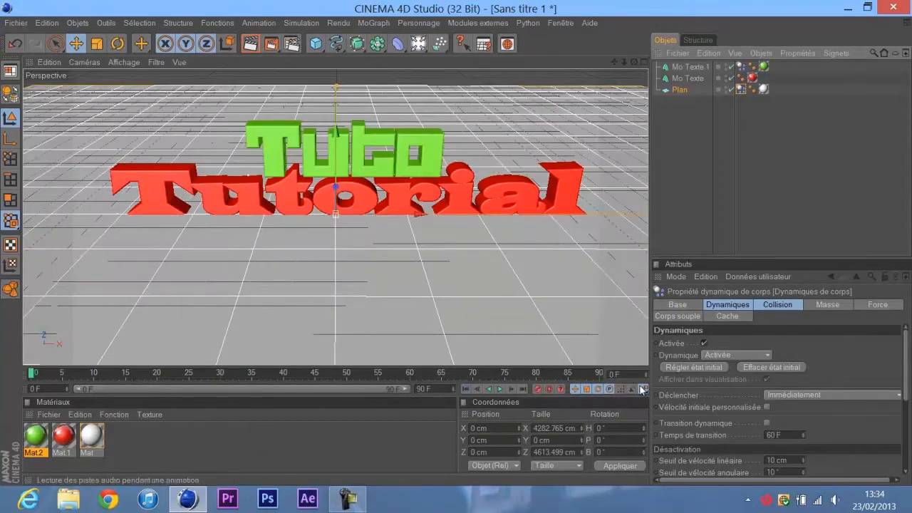
Turn off the Dynamique option in the floor plane's body dynamics so it acts as a static collider
click(728, 357)
click(729, 368)
click(774, 181)
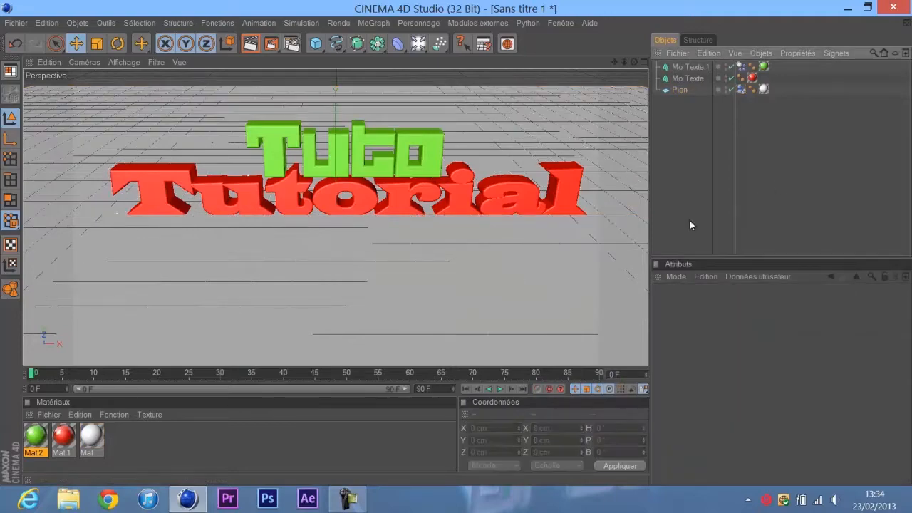
Replay the simulation to check the "Tuto" text's fall onto the static floor, and return to the first frame
click(501, 389)
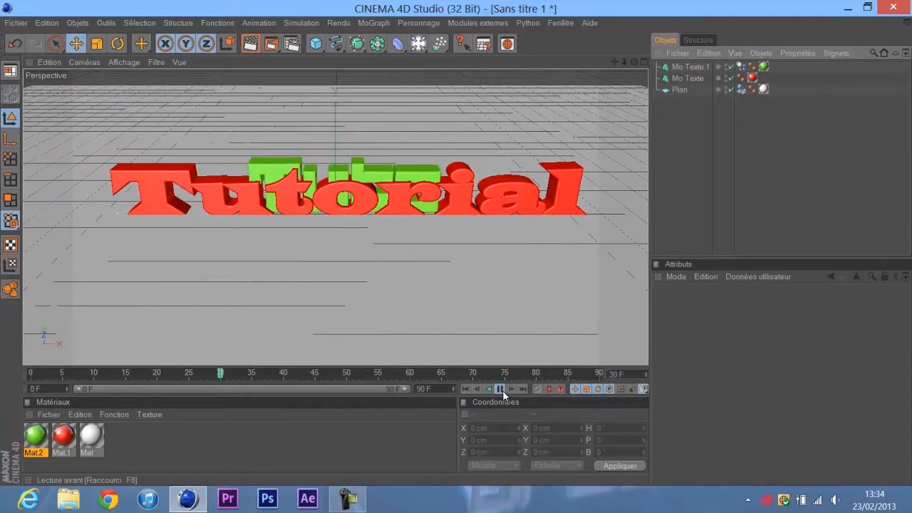
click(501, 388)
click(468, 388)
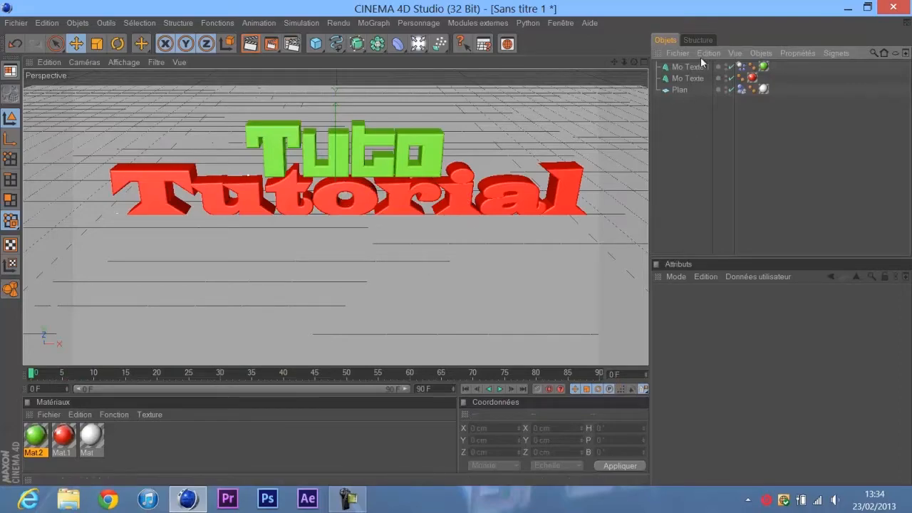
Break the "Tutorial" text into 15 random pieces with the Thrausi plug-in and close its window
click(688, 79)
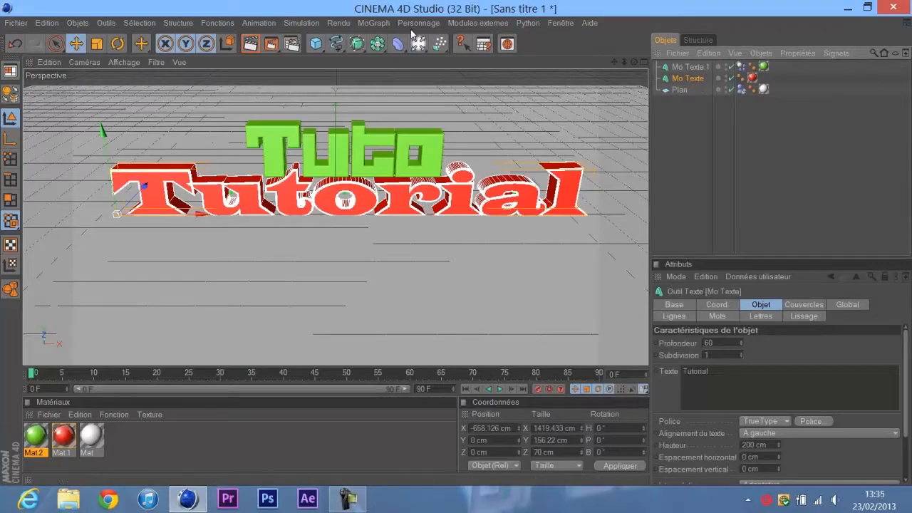
click(480, 23)
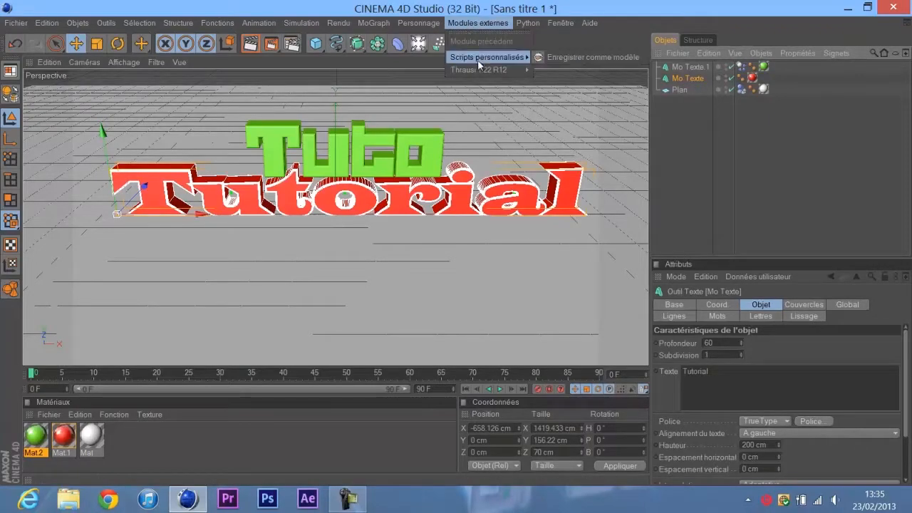
mouse_move(474, 77)
click(545, 75)
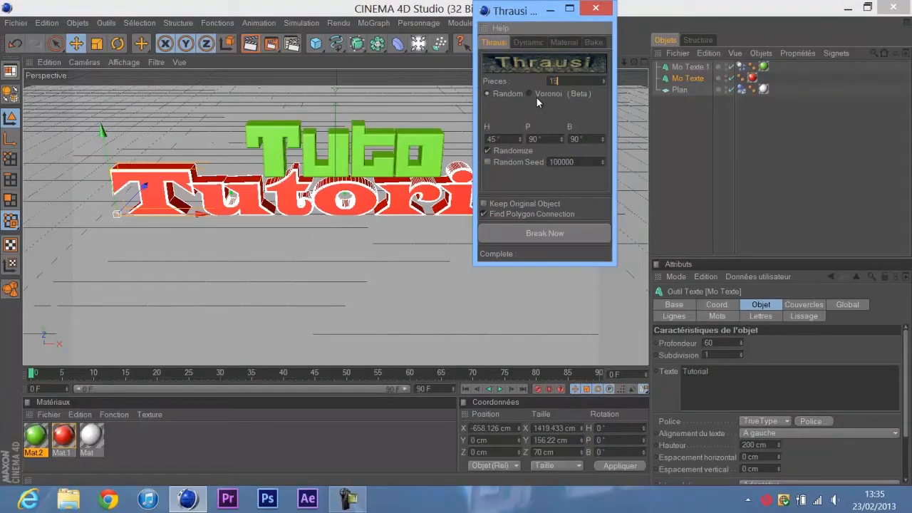
text(15)
click(528, 235)
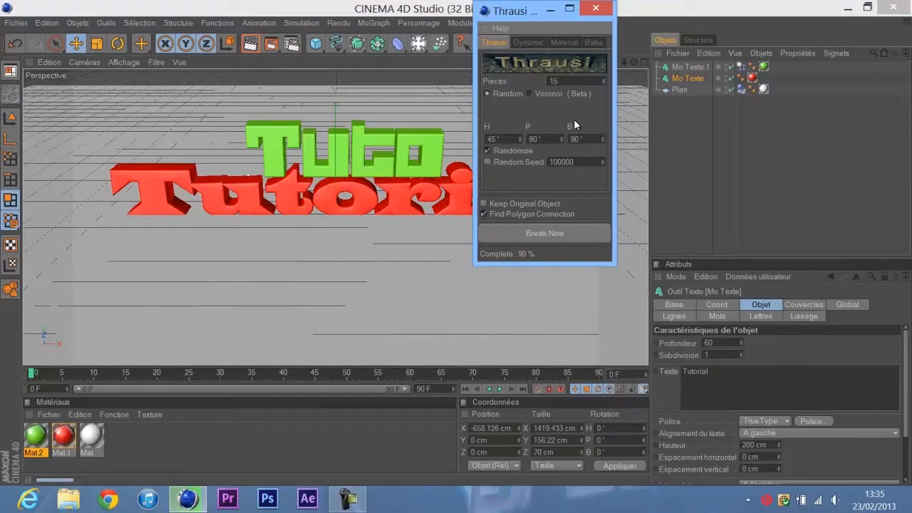
click(595, 8)
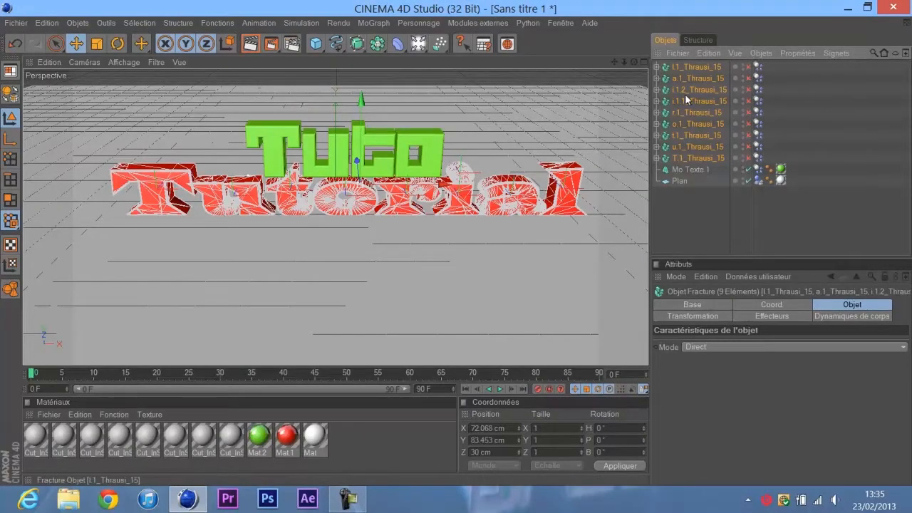
Set the dynamics trigger (Déclencher) of all the Thrausi fracture objects to Sur collision
click(846, 317)
click(773, 419)
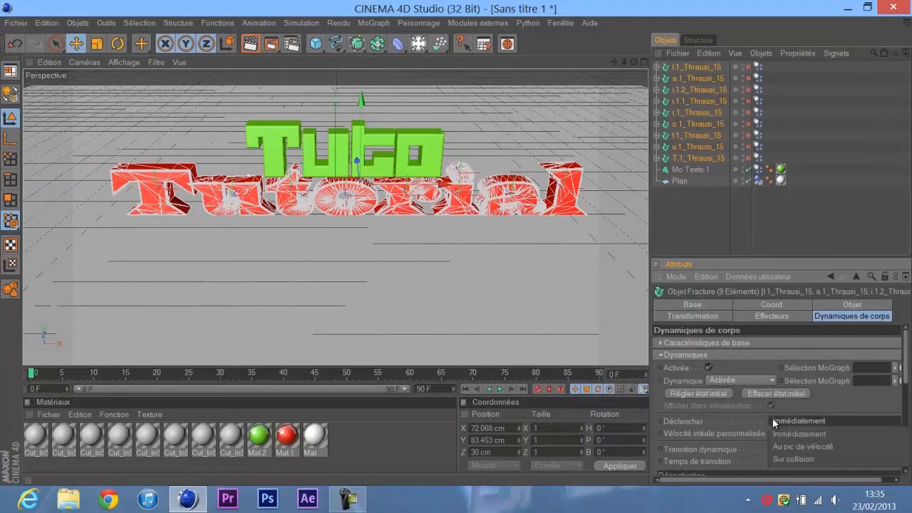
click(789, 454)
click(717, 227)
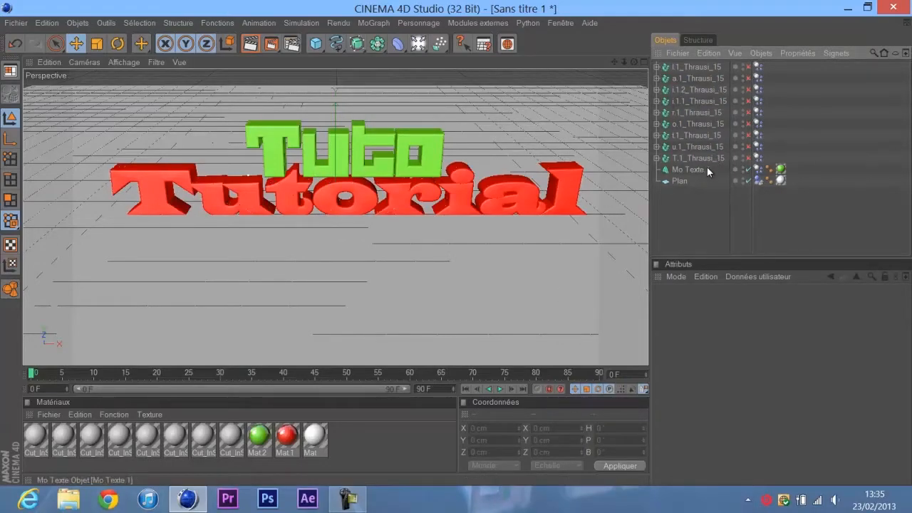
Raise the "Tuto" text to about Y 644 cm, play the collision with "Tutorial" and return to the first frame
click(689, 171)
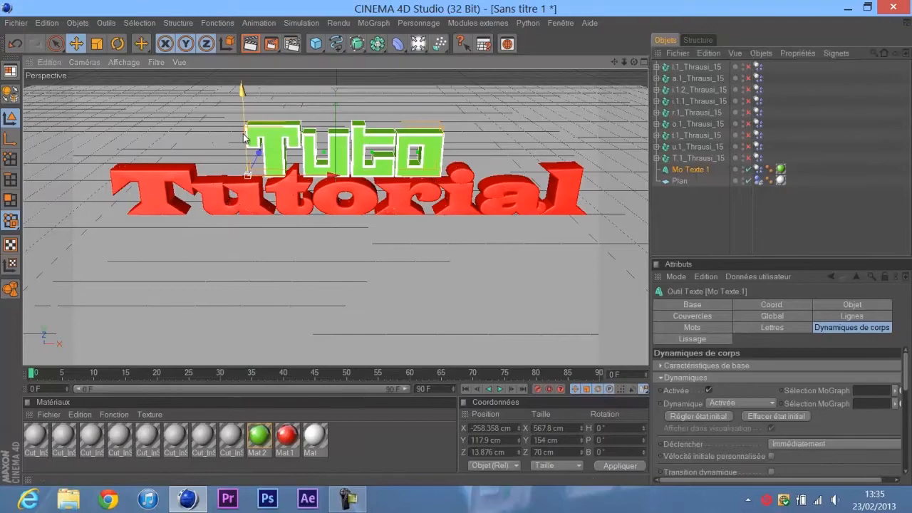
drag(240, 134, 456, 247)
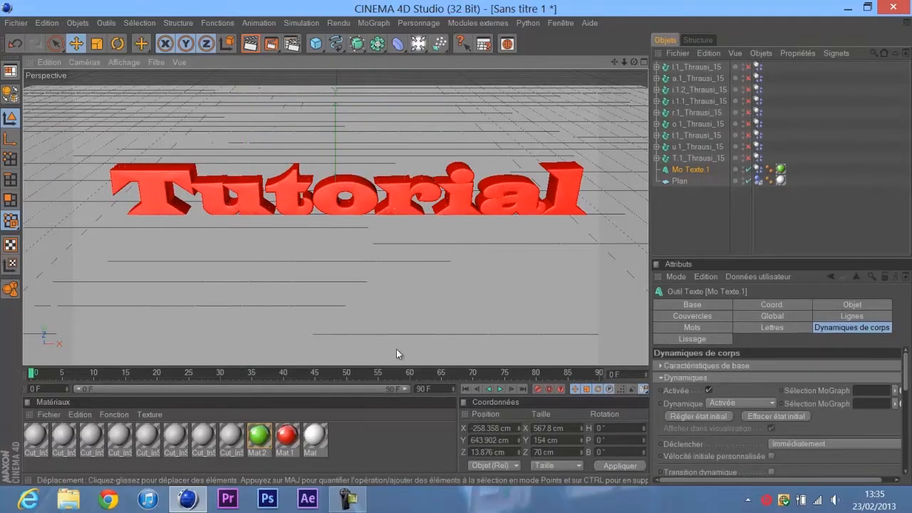
click(690, 231)
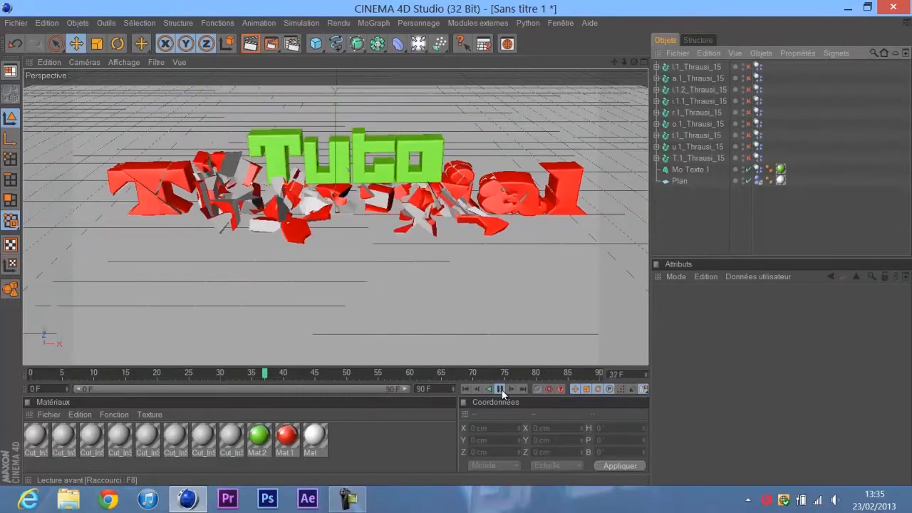
click(501, 389)
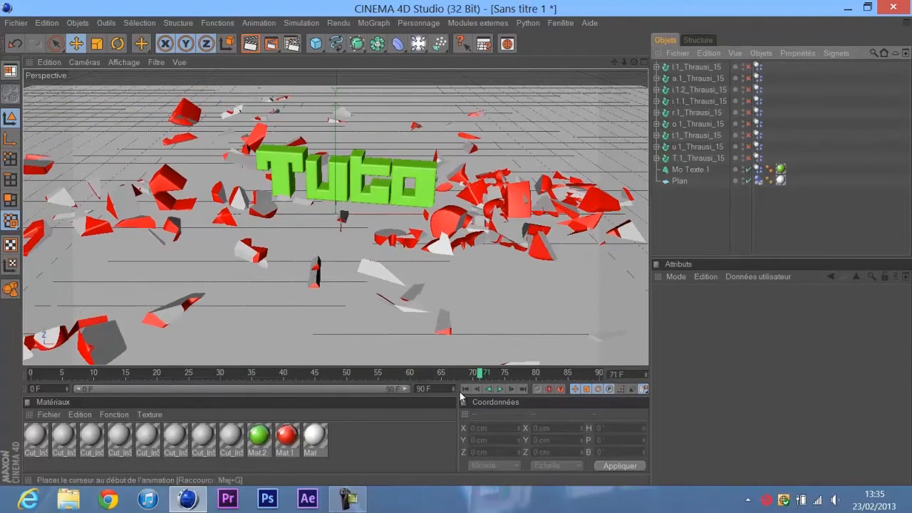
click(465, 388)
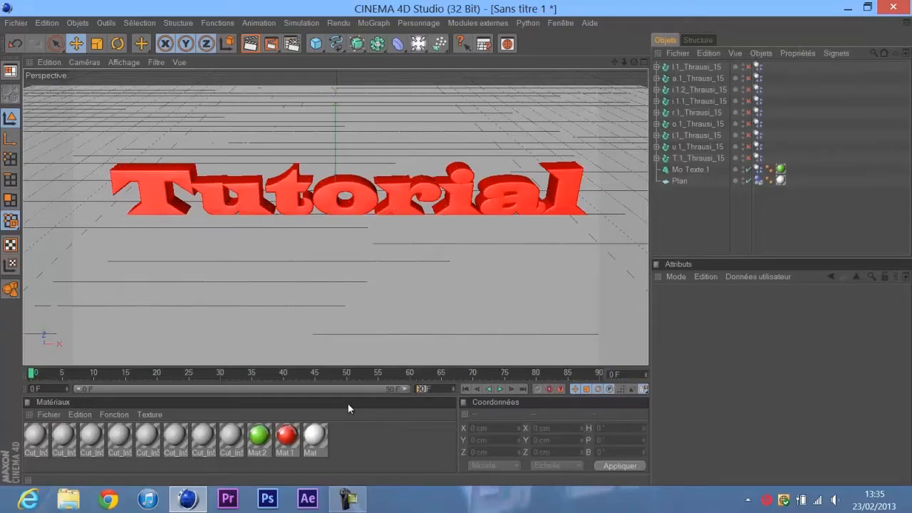
Set the animation's end to frame 140 and extend the preview range to 140 F
key(BackSpace)
text(140)
key(Return)
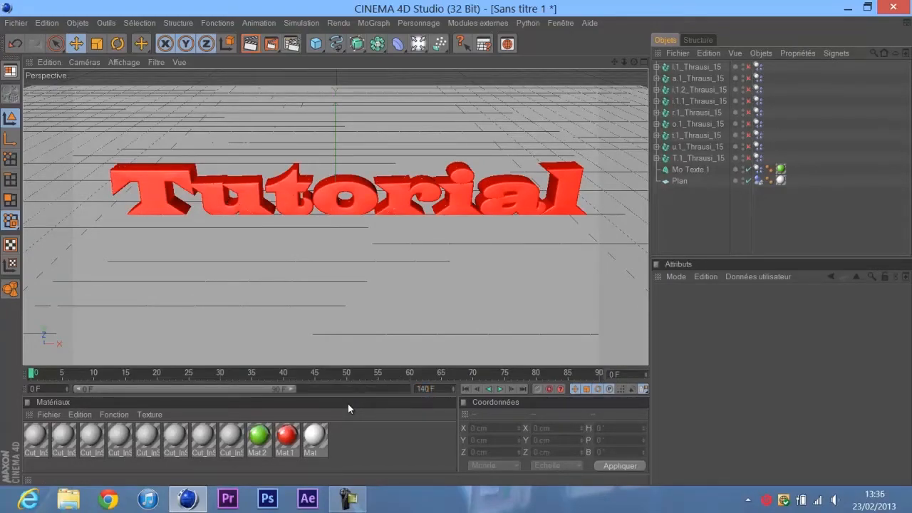
drag(289, 389, 436, 403)
Play the simulation over the extended timeline to examine the shattering, and return to the first frame
click(436, 372)
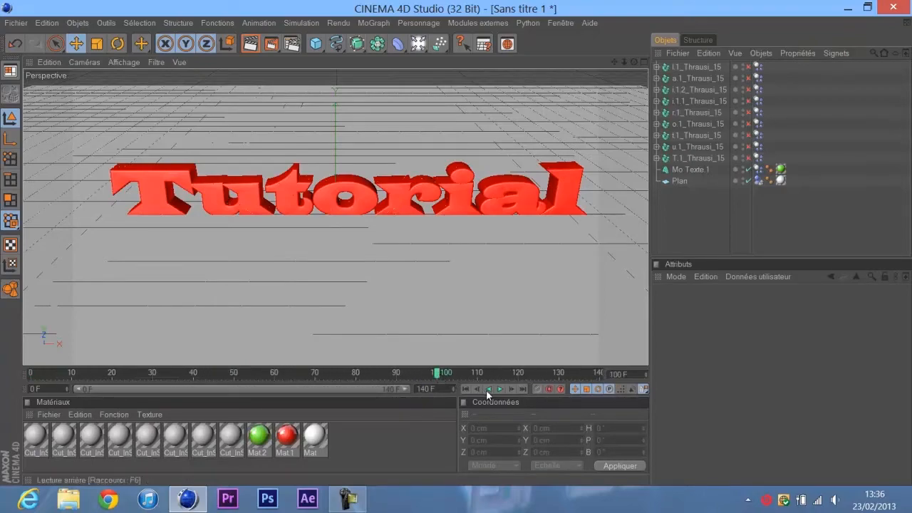
click(498, 389)
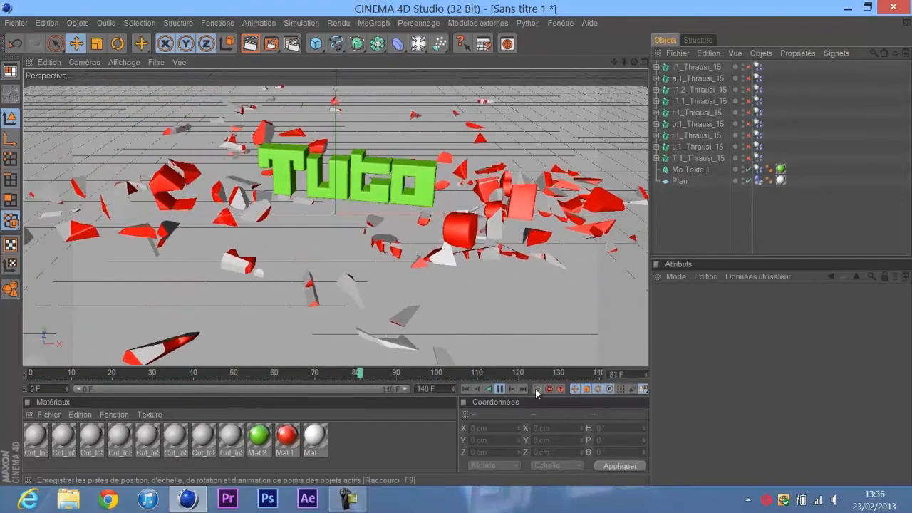
click(500, 388)
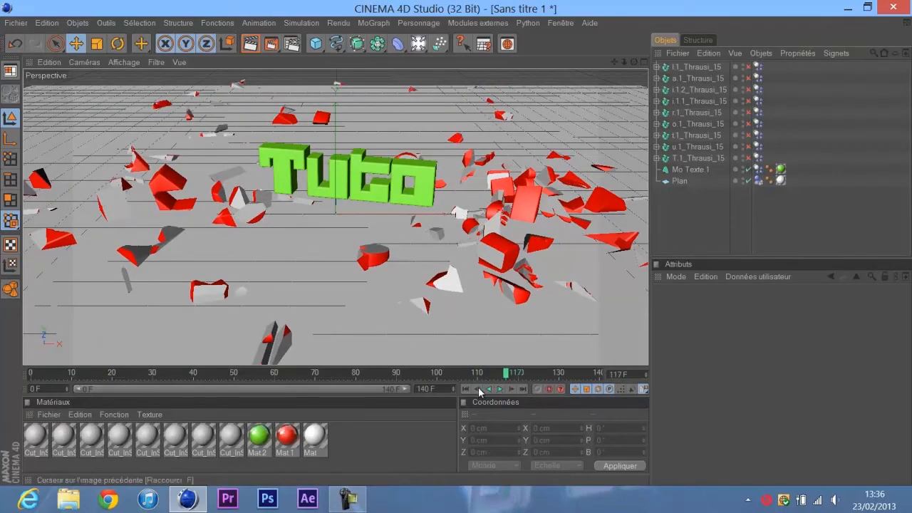
click(466, 389)
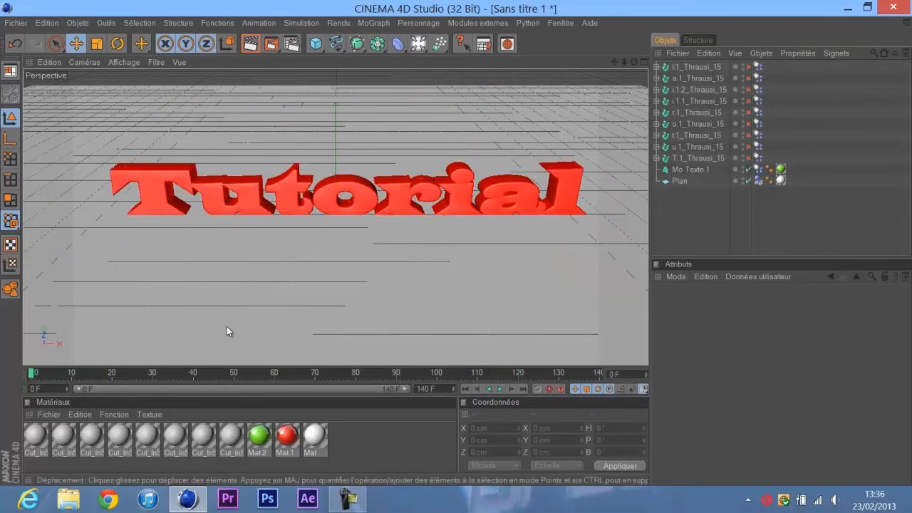